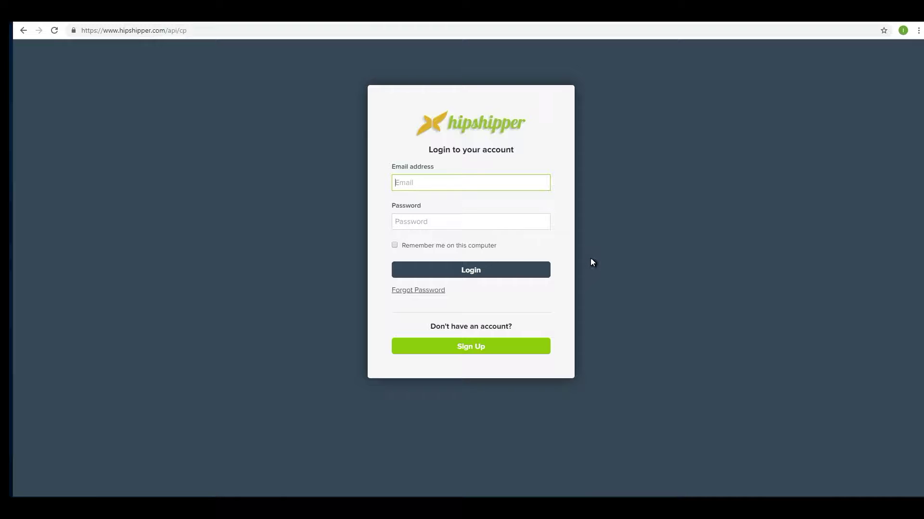
Log in with the account email and password, enable Remember me on this computer, and save the login in the browser.
{"action": "left_click", "coordinate": [435, 182]}
{"action": "type", "text": "b"}
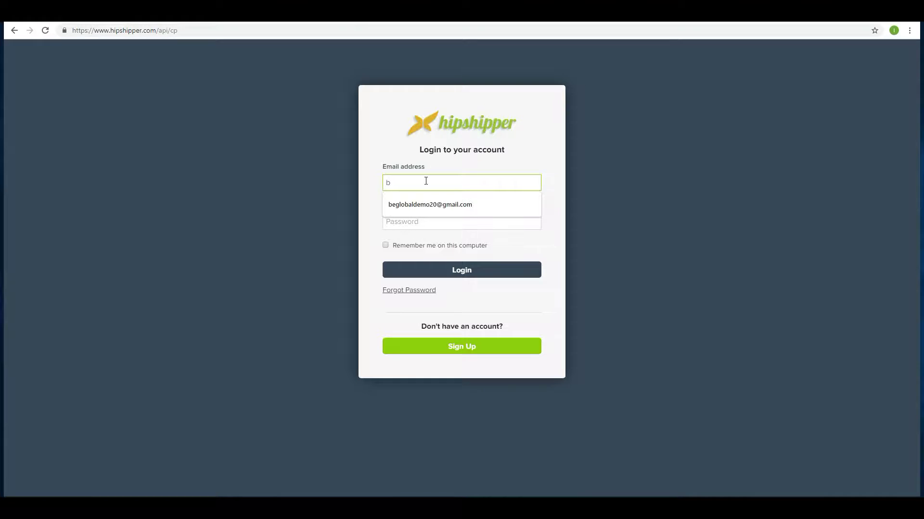
{"action": "left_click", "coordinate": [406, 204]}
{"action": "left_click", "coordinate": [399, 221]}
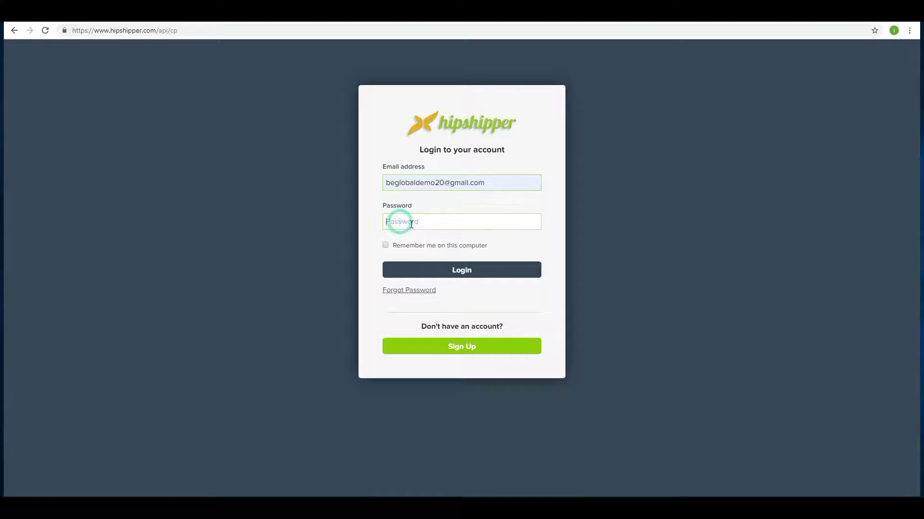
{"action": "type", "text": "***"}
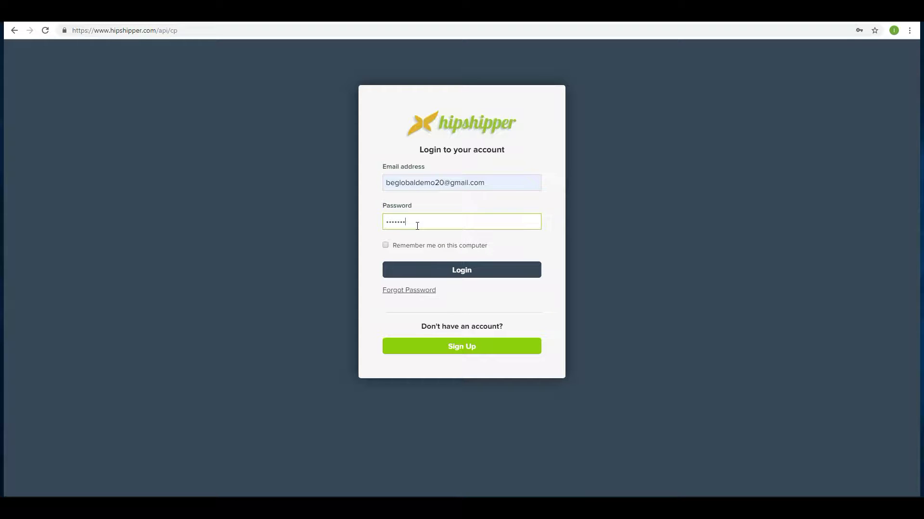
{"action": "left_click", "coordinate": [385, 246]}
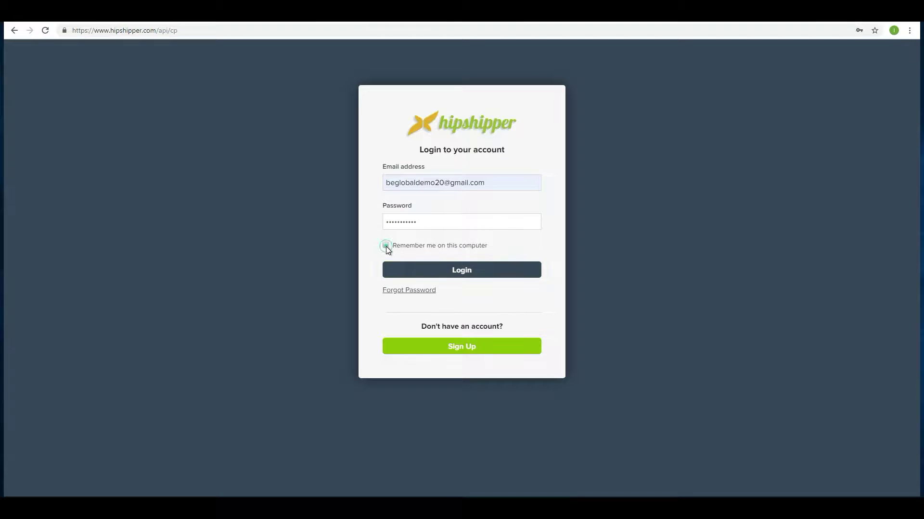
{"action": "left_click", "coordinate": [480, 272]}
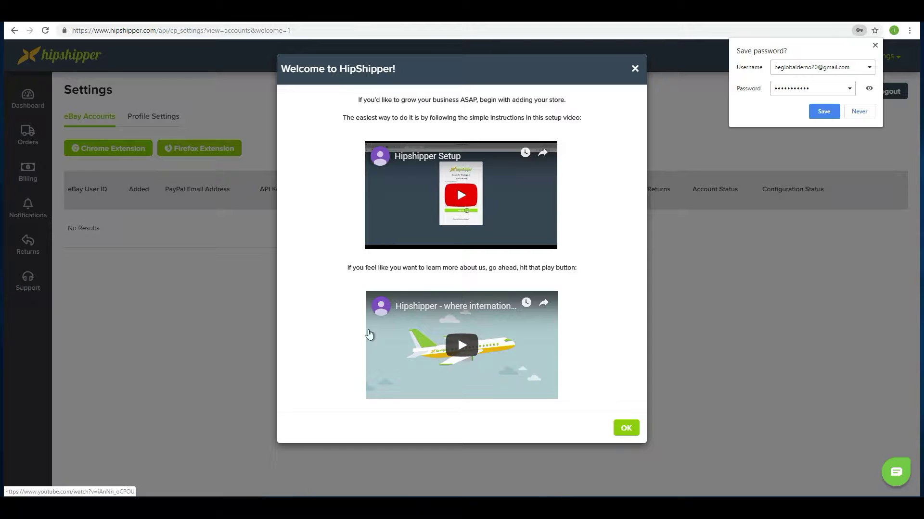
{"action": "left_click", "coordinate": [823, 111]}
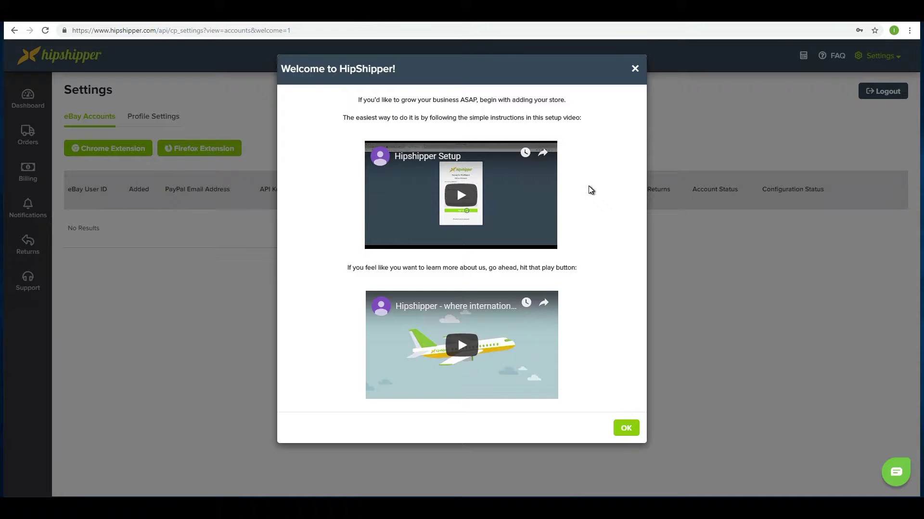
Dismiss the welcome dialog and install the Hipshipper Extension for Chrome from its web store page.
{"action": "left_click", "coordinate": [634, 70]}
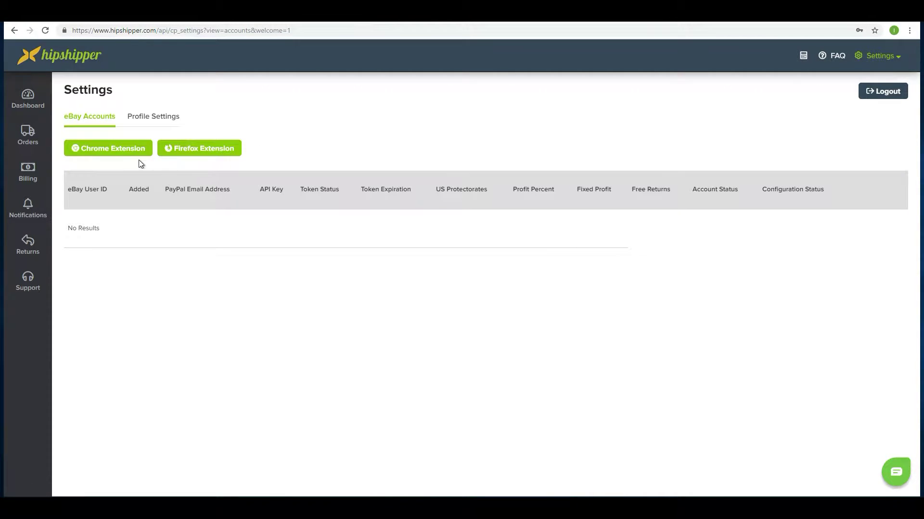
{"action": "left_click", "coordinate": [100, 150]}
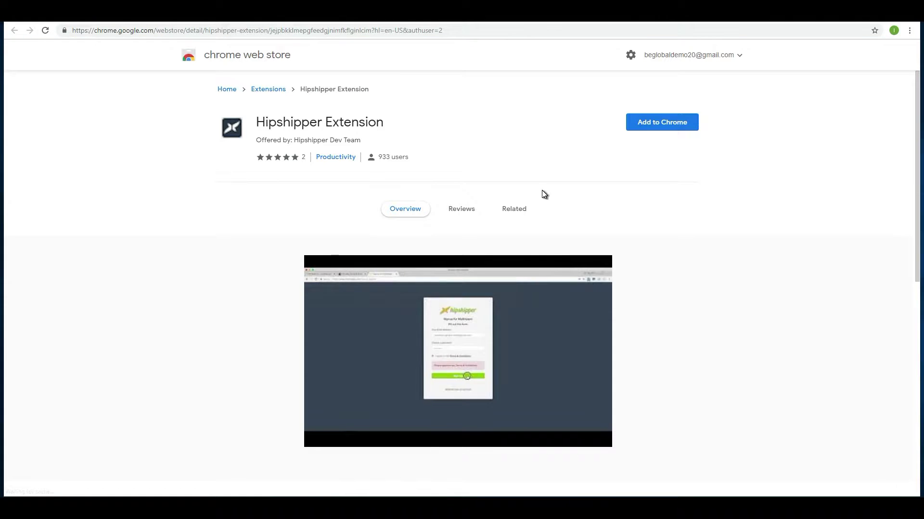
{"action": "left_click", "coordinate": [657, 121]}
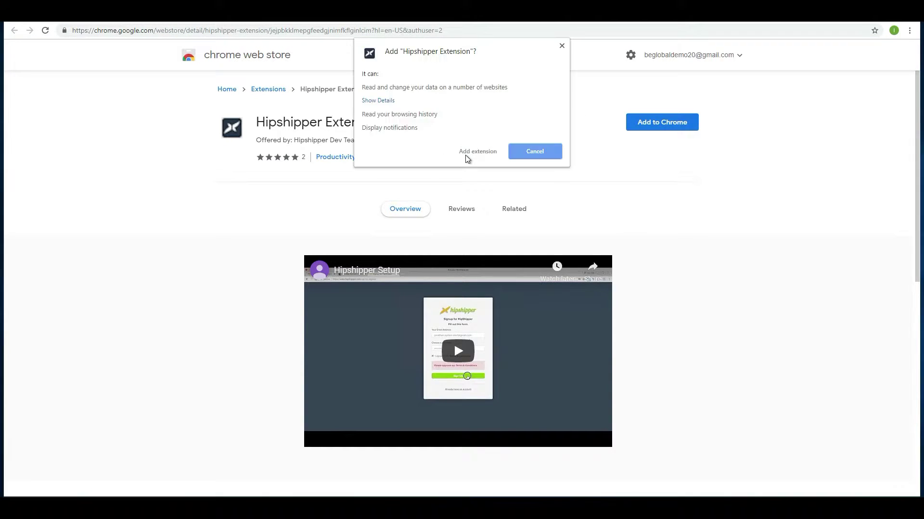
{"action": "left_click", "coordinate": [478, 152]}
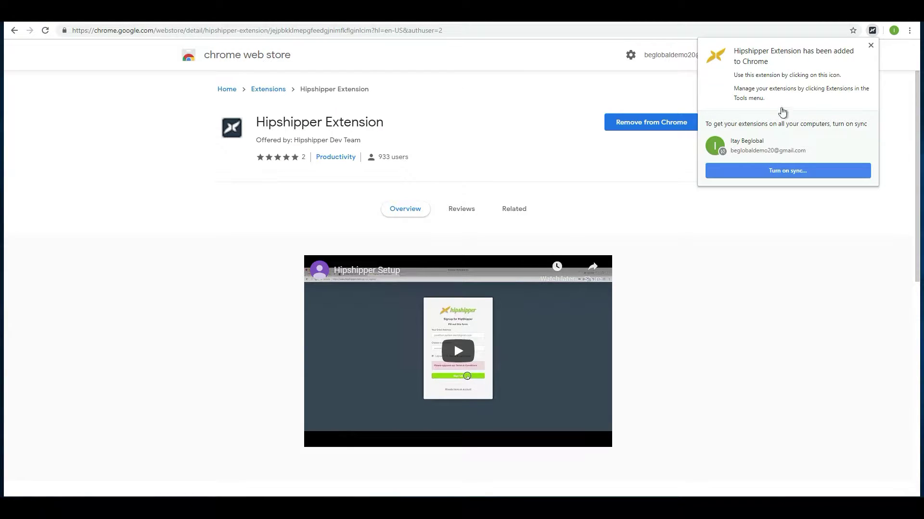
{"action": "left_click", "coordinate": [870, 46]}
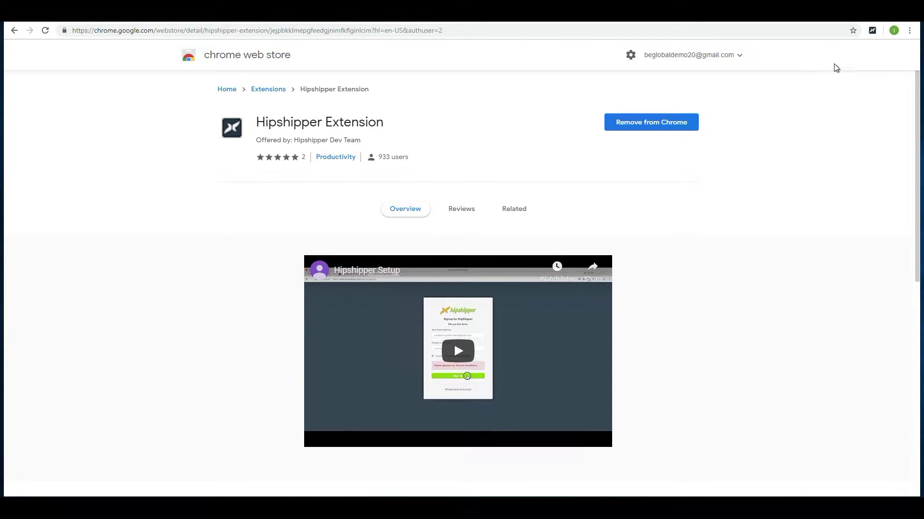
Connect a new store in the Hipshipper extension by adding the eBay user ID and the associated PayPal account email.
{"action": "left_click", "coordinate": [872, 31]}
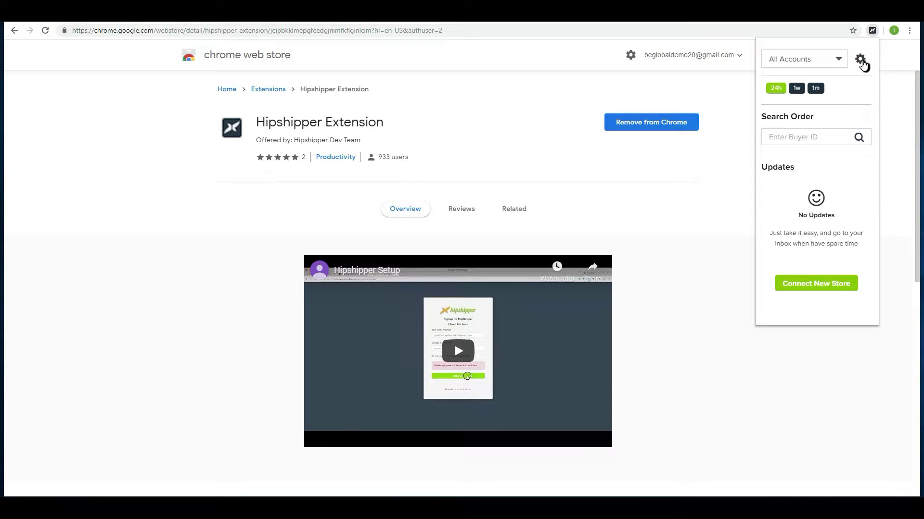
{"action": "left_click", "coordinate": [861, 60]}
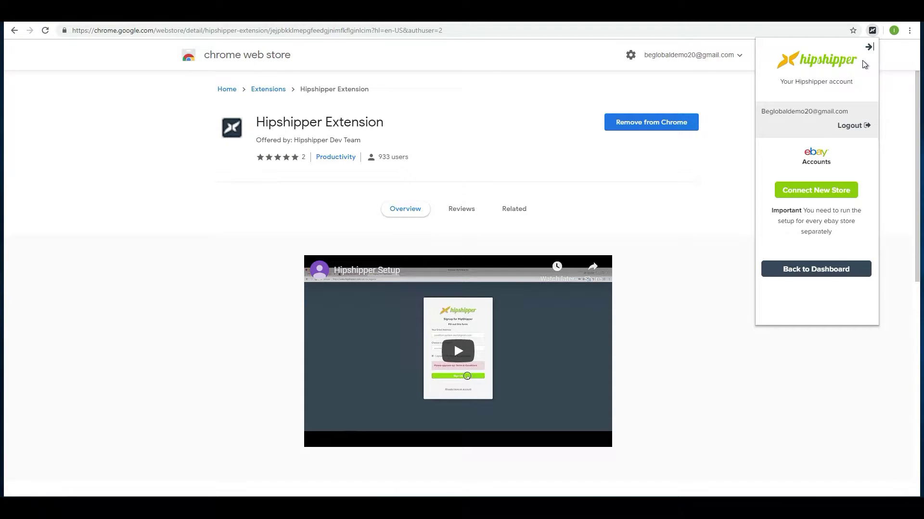
{"action": "left_click", "coordinate": [820, 194]}
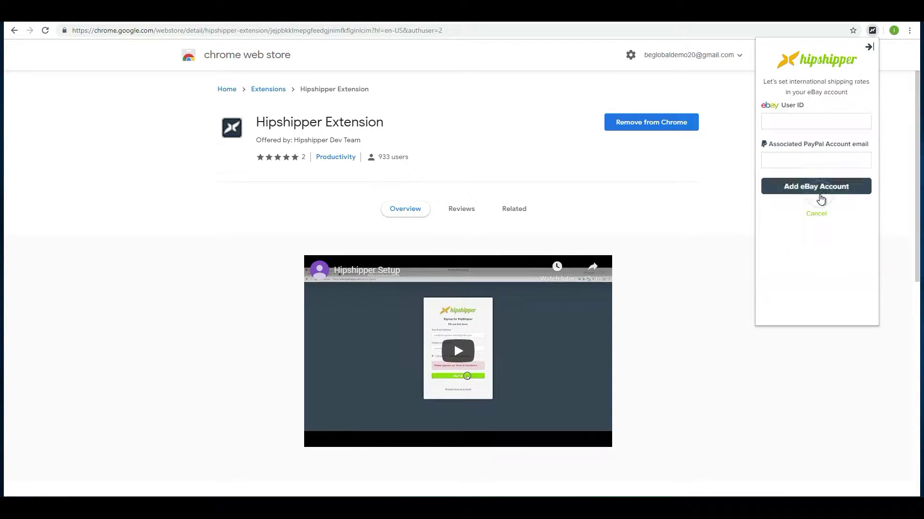
{"action": "left_click", "coordinate": [794, 119]}
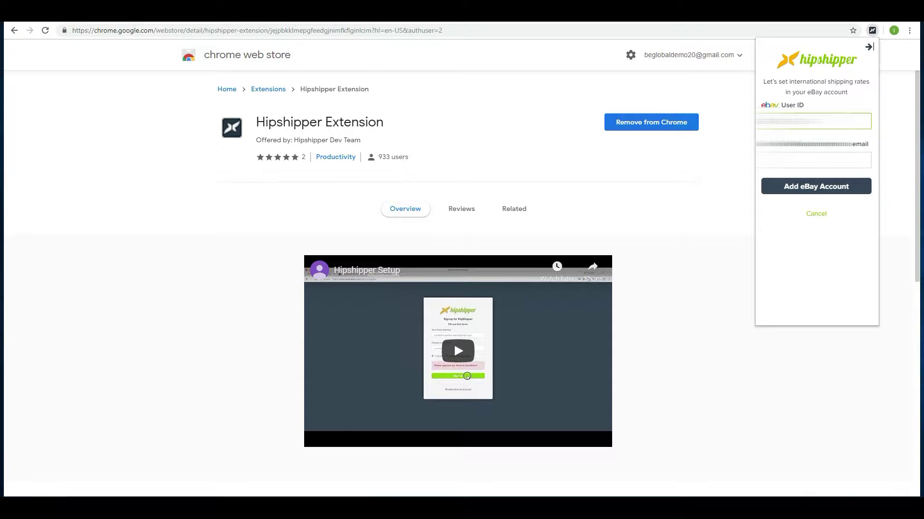
{"action": "left_click", "coordinate": [794, 160]}
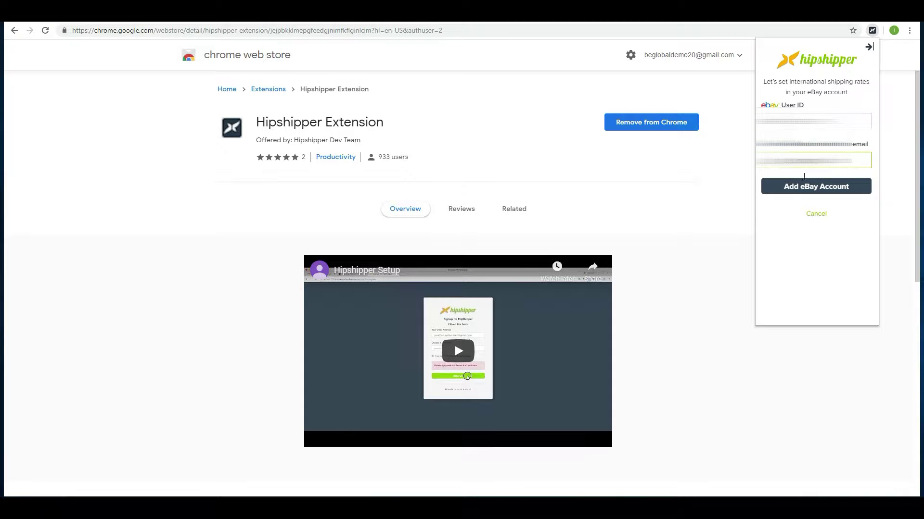
{"action": "left_click", "coordinate": [806, 190]}
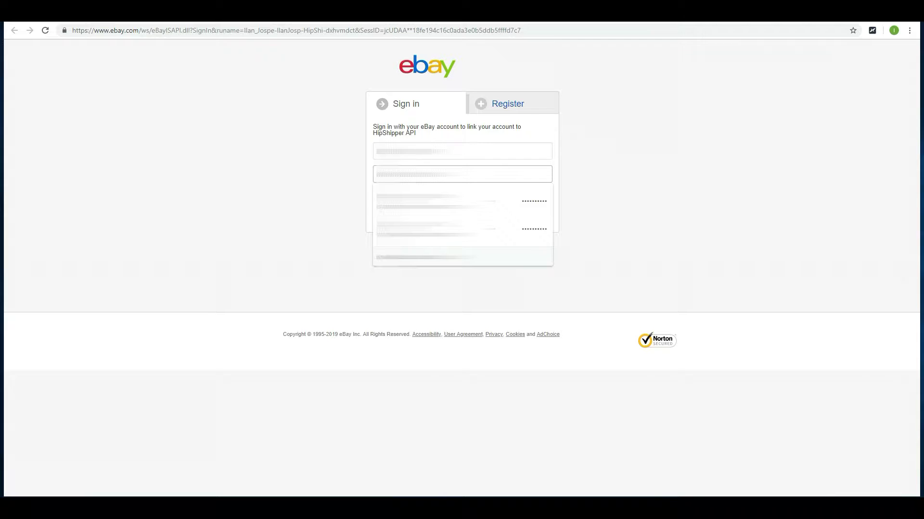
Sign in to eBay with the account's user ID and password and agree to grant the HipShipper API access.
{"action": "key", "text": "Return"}
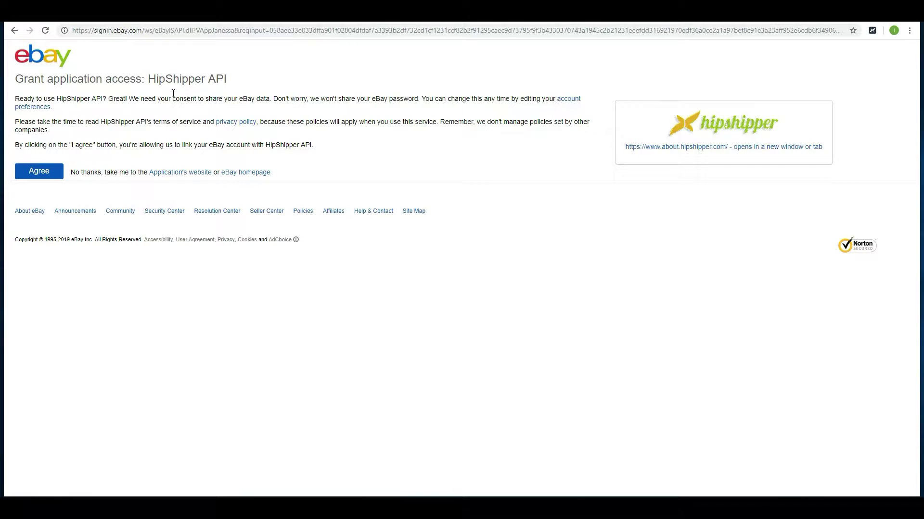
{"action": "left_click", "coordinate": [35, 173]}
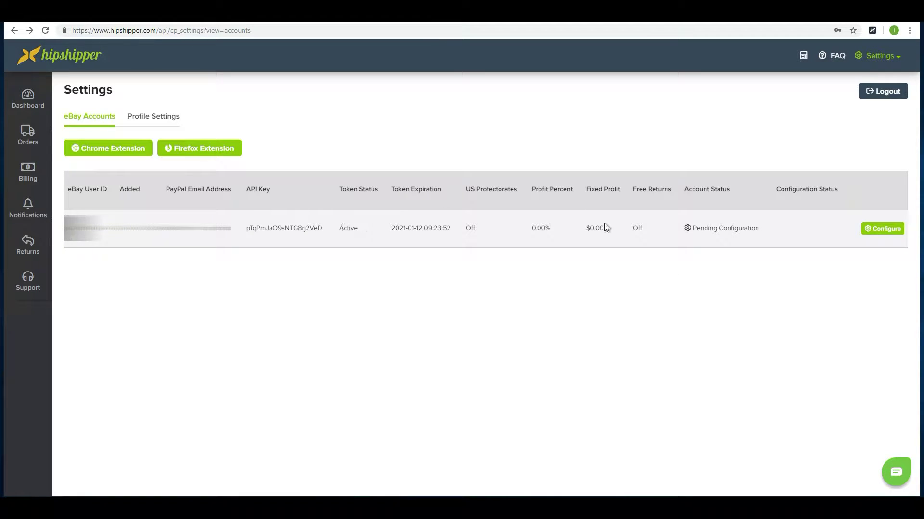
Turn off Express shipping in the Hipshipper extension's account preferences for the connected eBay account.
{"action": "left_click", "coordinate": [872, 32]}
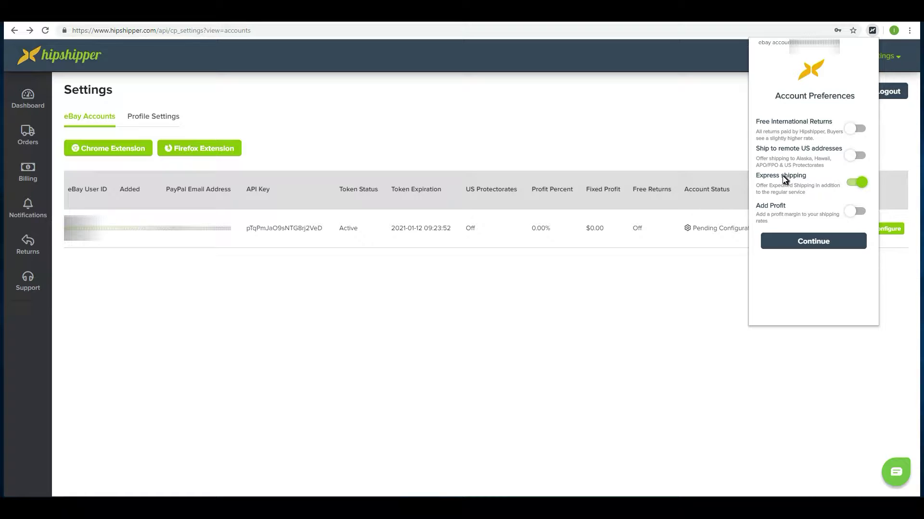
{"action": "left_click", "coordinate": [854, 185]}
{"action": "left_click", "coordinate": [856, 211]}
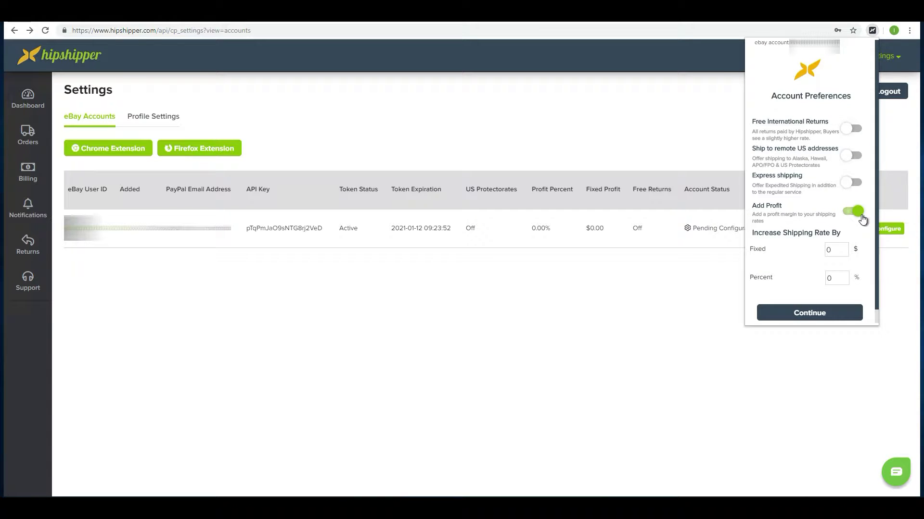
{"action": "double_click", "coordinate": [836, 251]}
{"action": "left_click", "coordinate": [851, 212]}
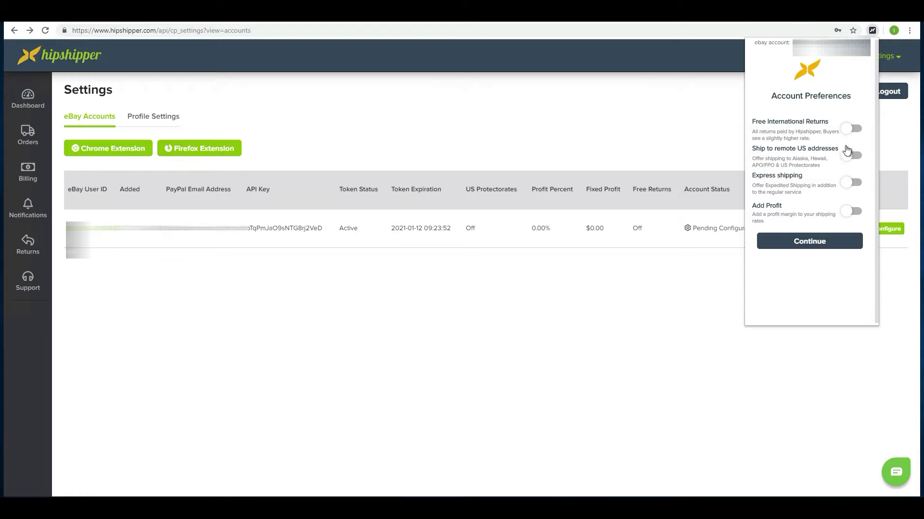
Accept the account preferences and set Hipshipper's international shipping rates on the eBay account.
{"action": "left_click", "coordinate": [818, 246]}
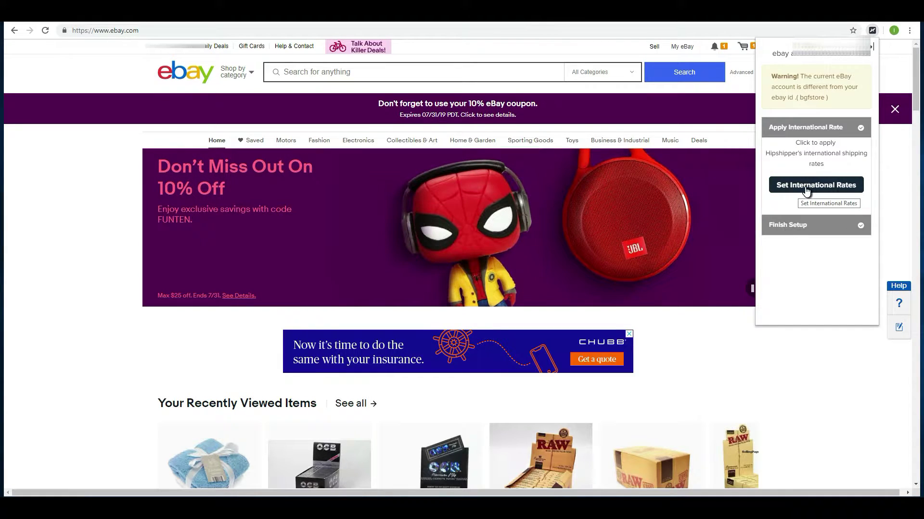
{"action": "left_click", "coordinate": [806, 190]}
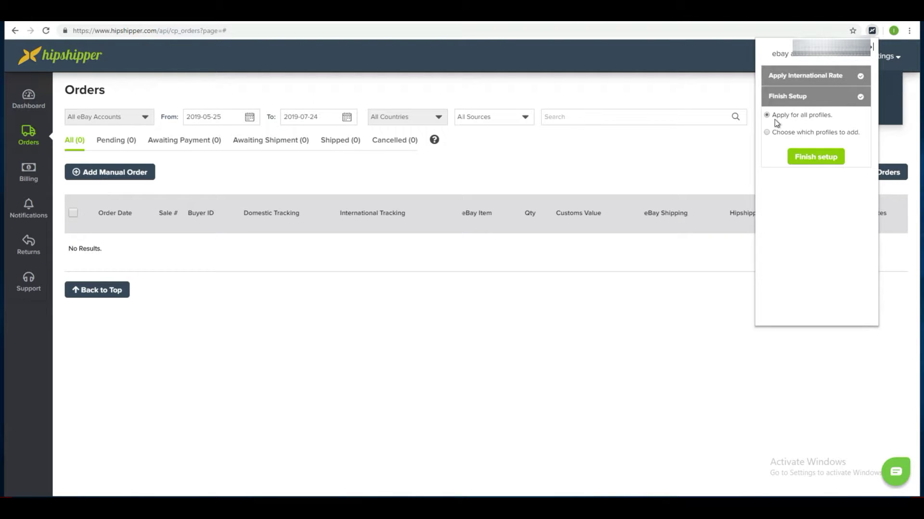
Finish the extension setup by applying Hipshipper to US based eligible items for all profiles, then close the extension.
{"action": "left_click", "coordinate": [809, 117]}
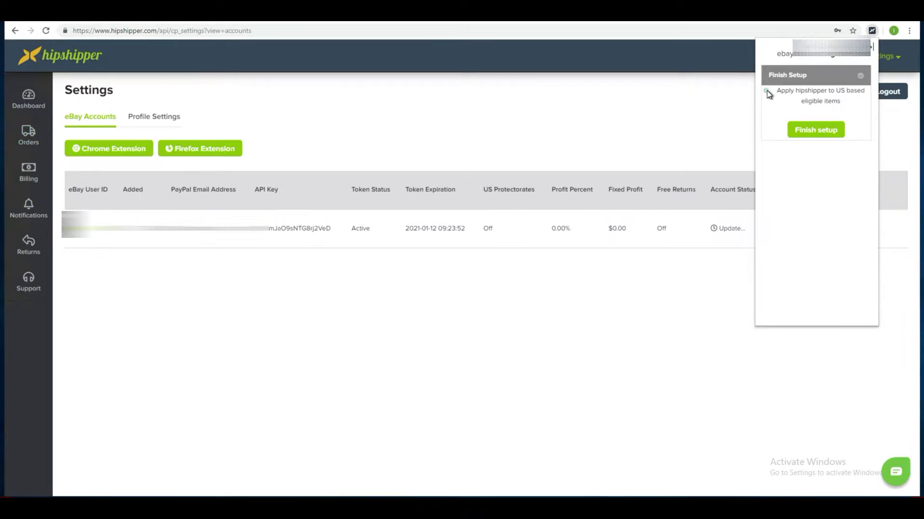
{"action": "left_click", "coordinate": [767, 91]}
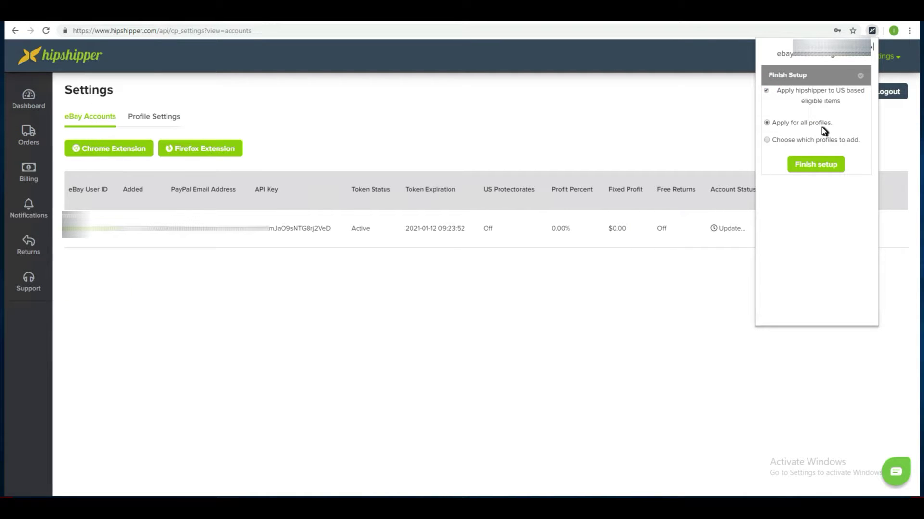
{"action": "left_click", "coordinate": [821, 164]}
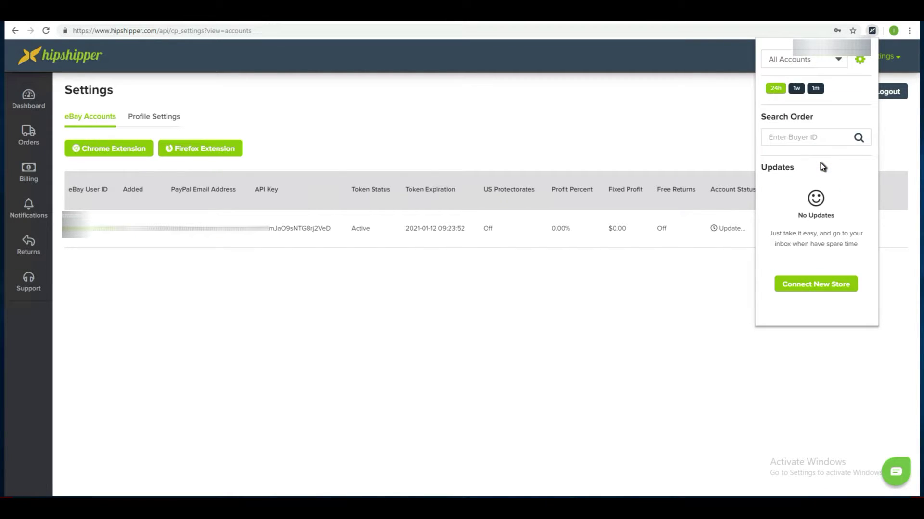
{"action": "left_click", "coordinate": [689, 264]}
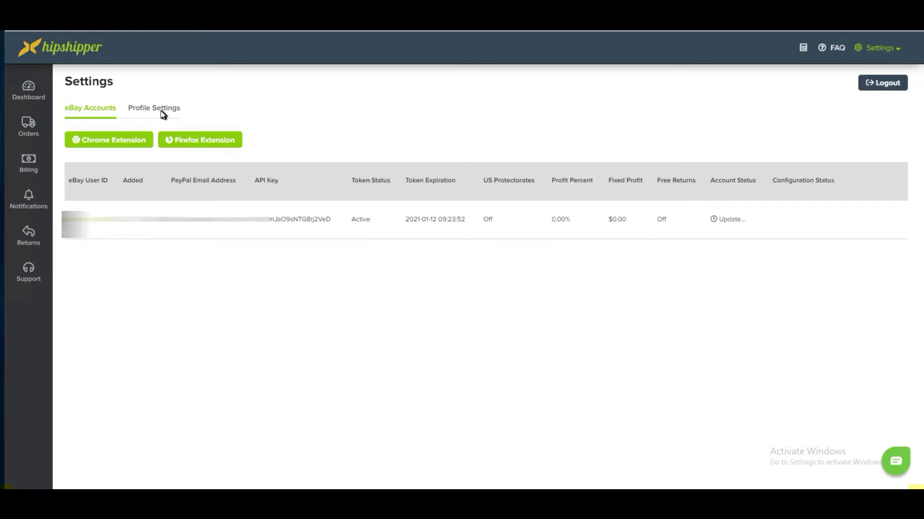
Reload the eBay Accounts settings page to check the store's account and configuration status.
{"action": "left_click", "coordinate": [896, 49]}
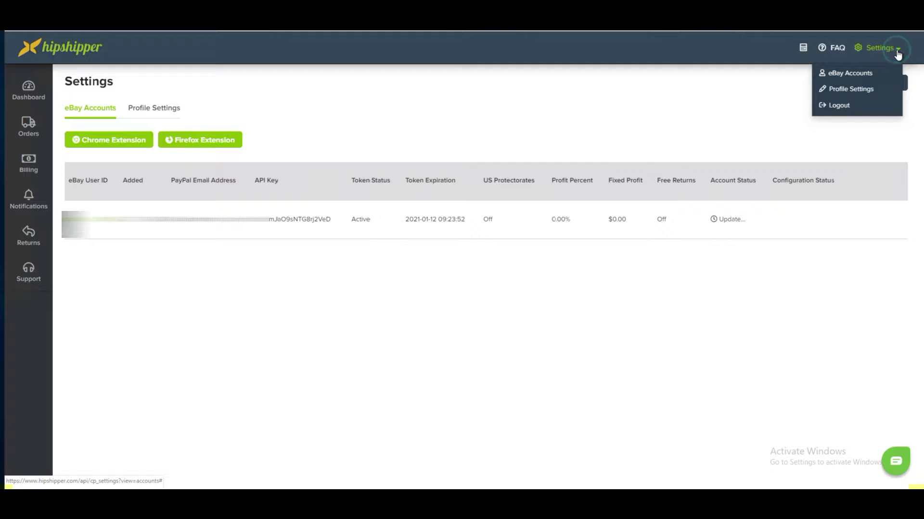
{"action": "left_click", "coordinate": [856, 76]}
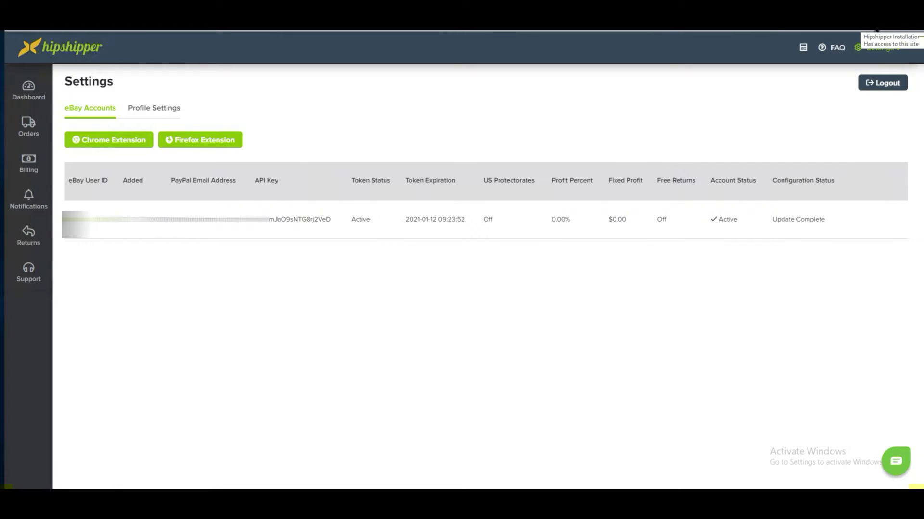
Review the account choices in the Hipshipper extension's dashboard with All Accounts selected, then close the extension.
{"action": "left_click", "coordinate": [876, 31]}
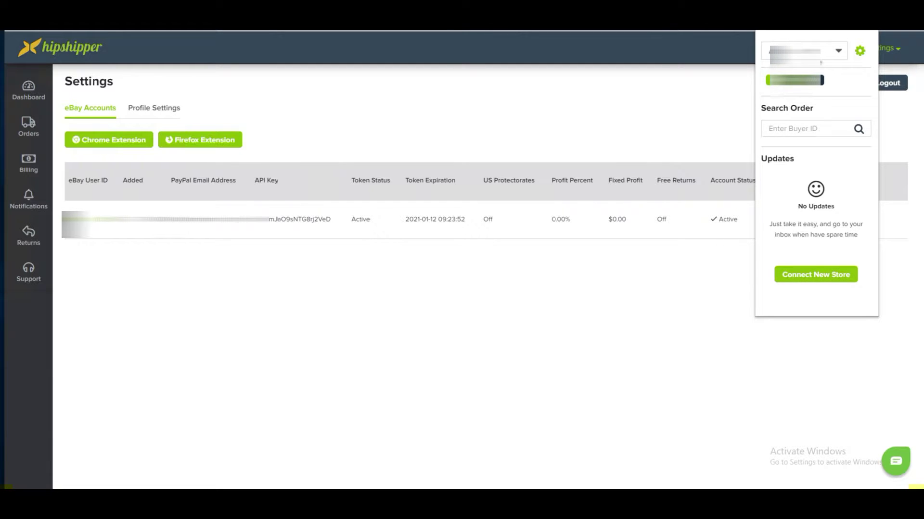
{"action": "left_click", "coordinate": [838, 51]}
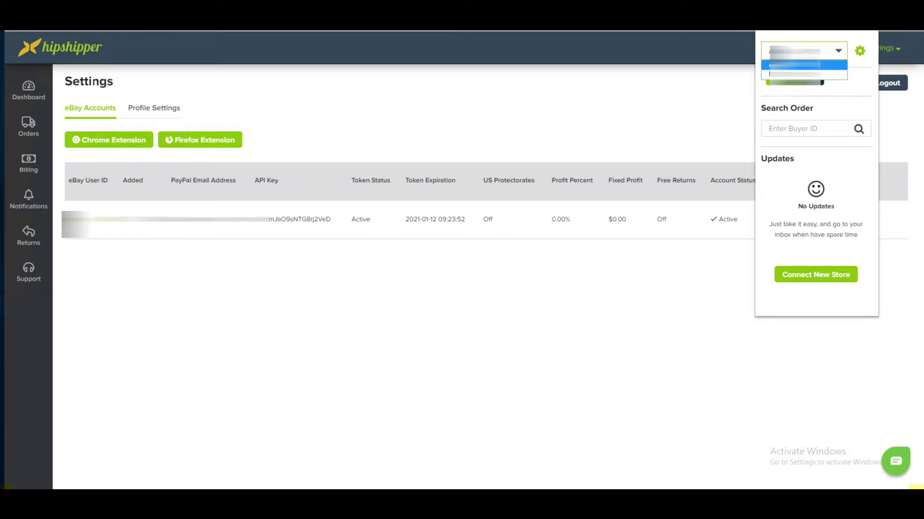
{"action": "key", "text": "Return"}
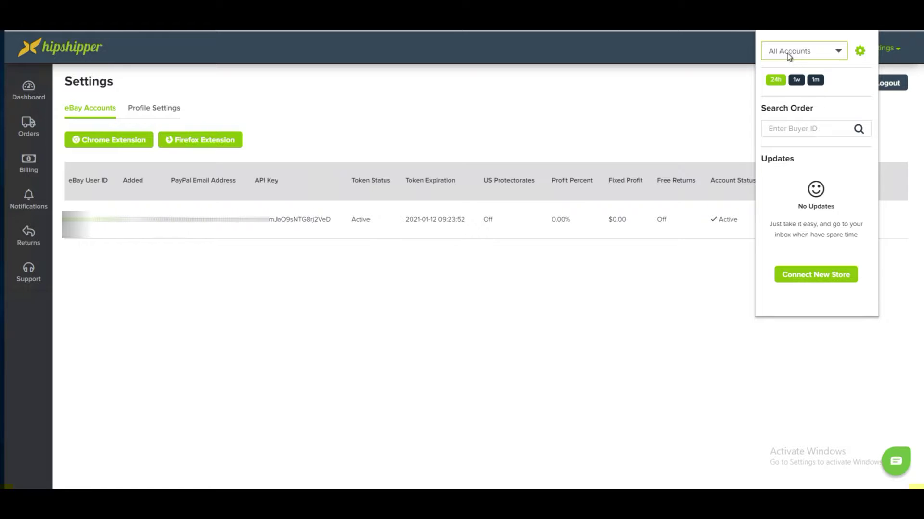
{"action": "left_click", "coordinate": [549, 84]}
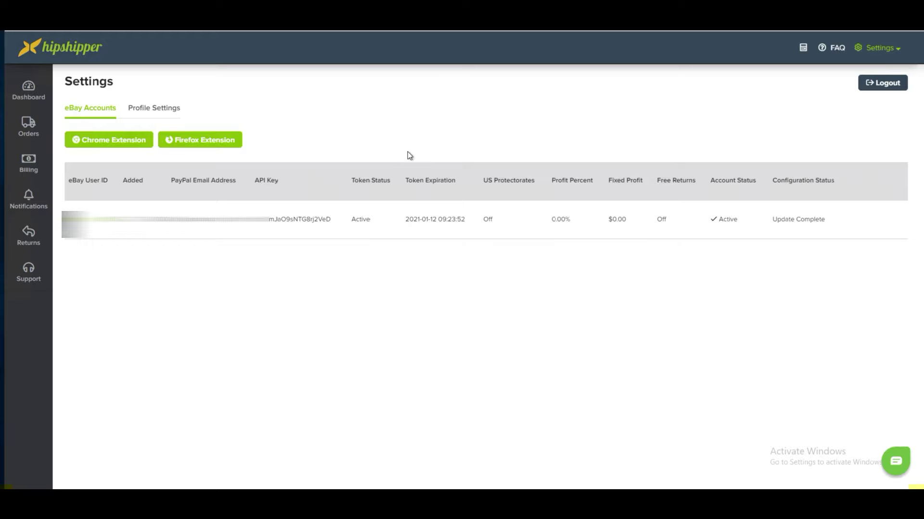
Open the support chat to view the available message channels.
{"action": "left_click", "coordinate": [896, 466]}
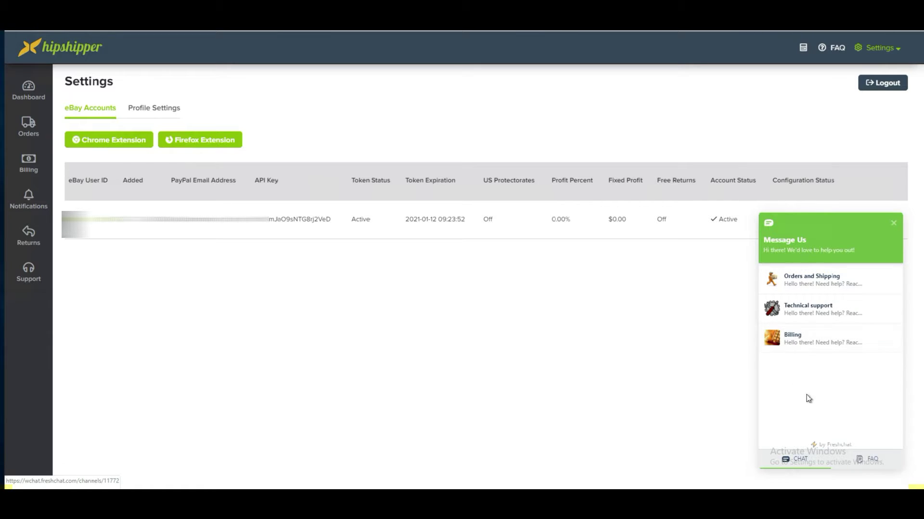
Close the support chat and review the dashboard's International Sales explanations for revenue, shipping profit and international orders.
{"action": "left_click", "coordinate": [893, 223]}
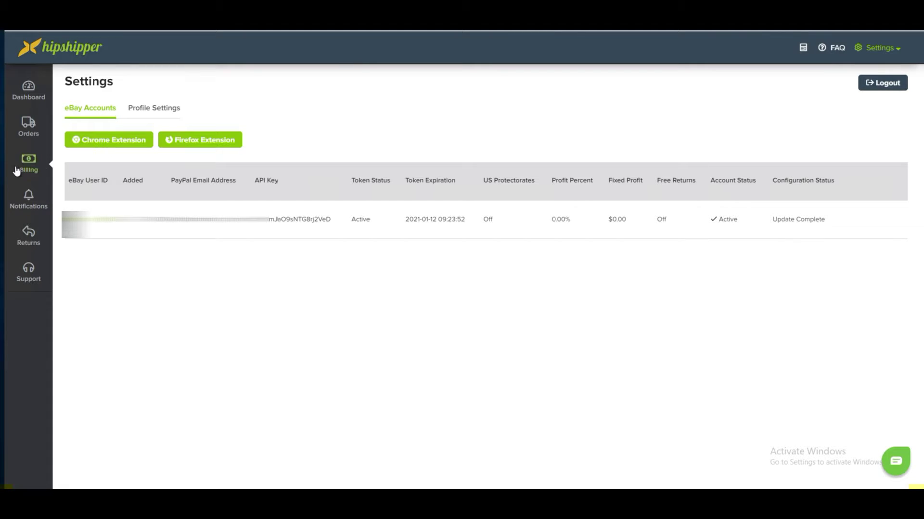
{"action": "left_click", "coordinate": [29, 100]}
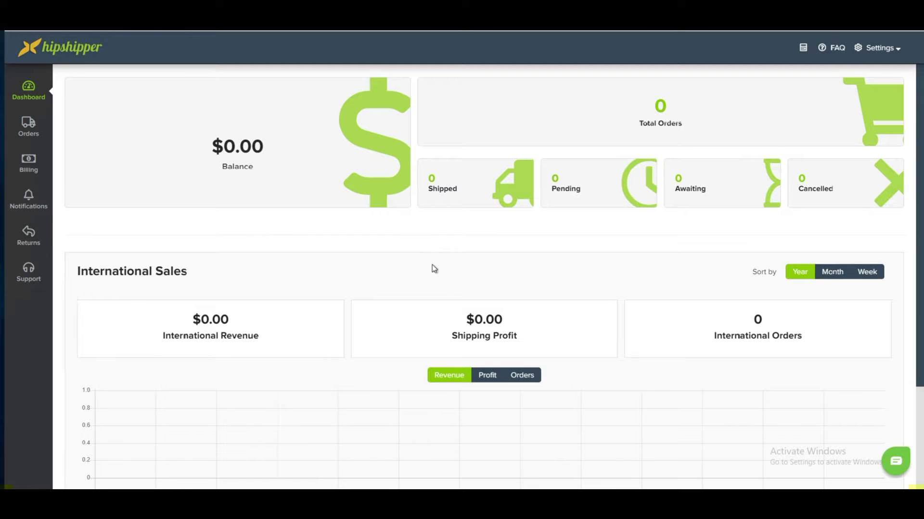
{"action": "mouse_move", "coordinate": [515, 319]}
{"action": "mouse_move", "coordinate": [571, 328]}
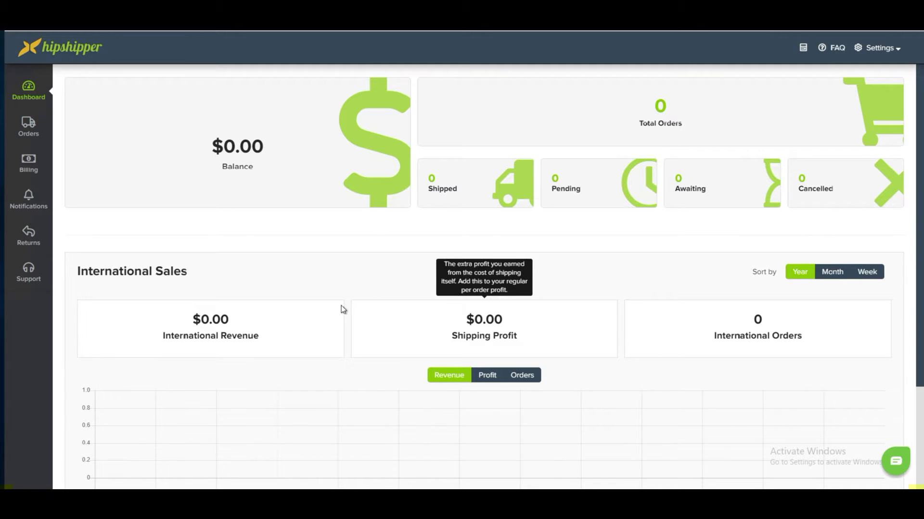
{"action": "mouse_move", "coordinate": [224, 313]}
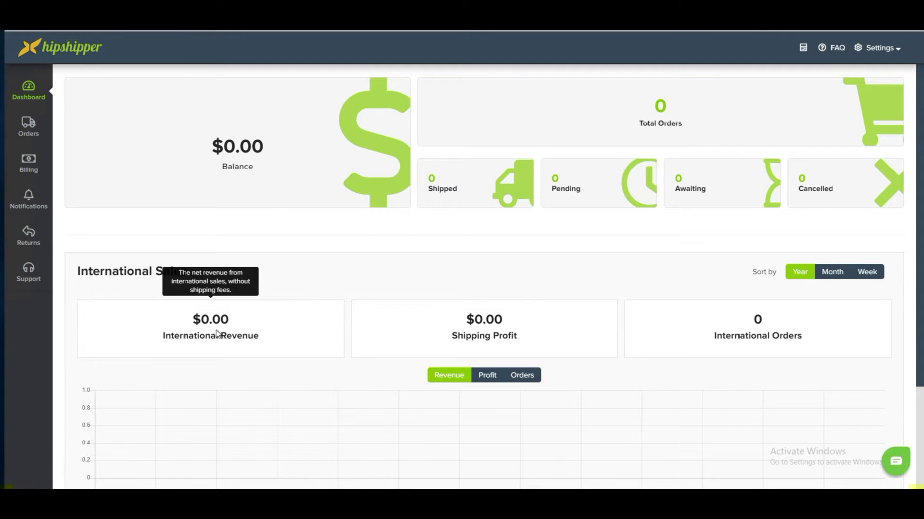
{"action": "mouse_move", "coordinate": [479, 327]}
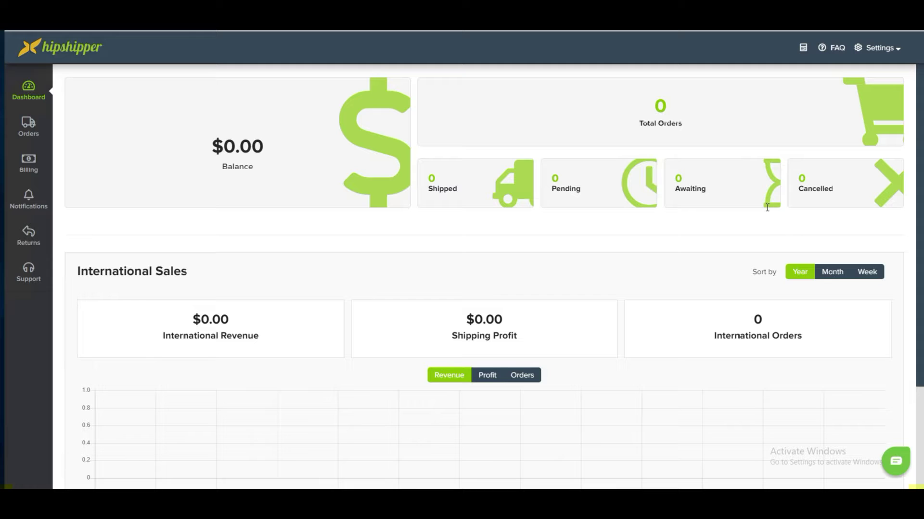
{"action": "mouse_move", "coordinate": [780, 345]}
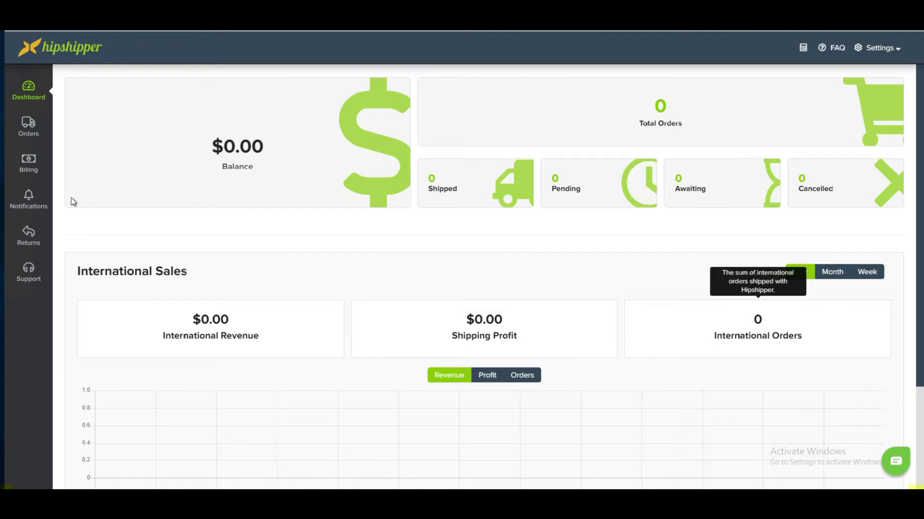
Look through the Orders page with its Awaiting Payment view, and the Billing, Notifications and Returns pages.
{"action": "left_click", "coordinate": [30, 128]}
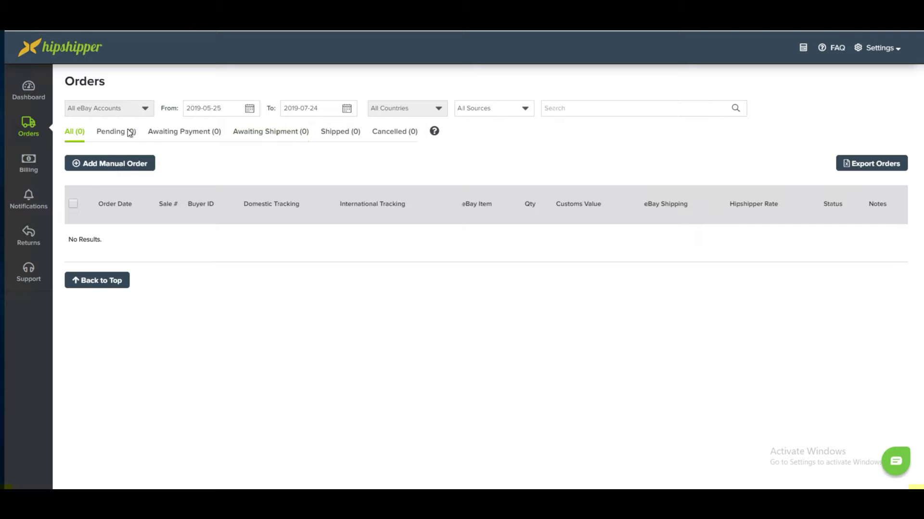
{"action": "left_click", "coordinate": [195, 131]}
{"action": "left_click", "coordinate": [29, 162]}
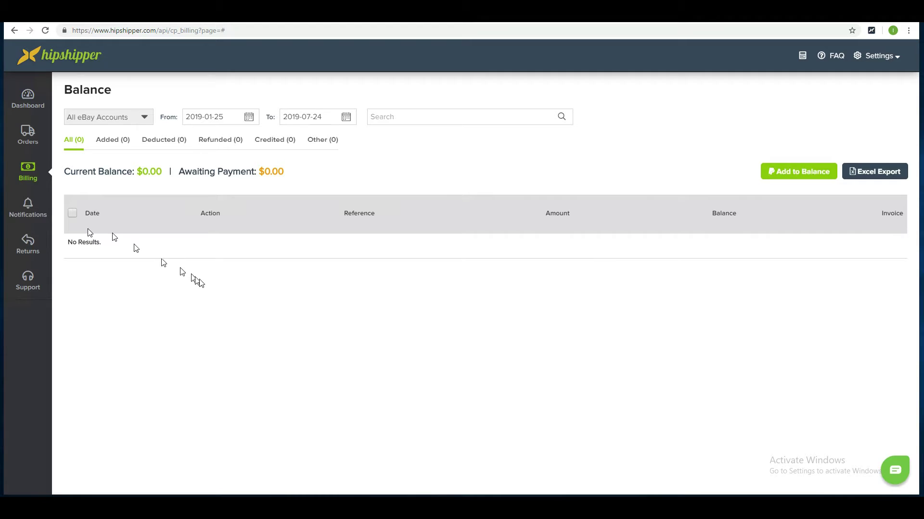
{"action": "left_click", "coordinate": [28, 210]}
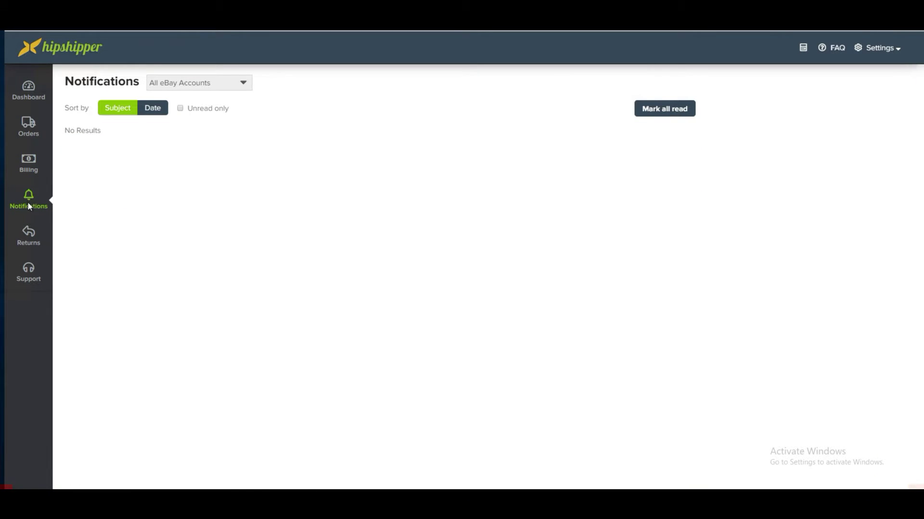
{"action": "left_click", "coordinate": [25, 240]}
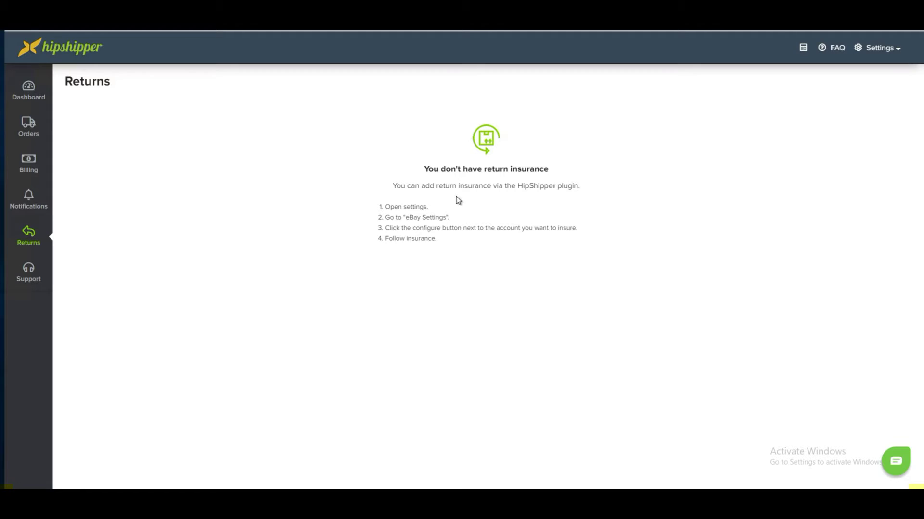
Return to the dashboard overview and open the eBay Accounts settings.
{"action": "left_click", "coordinate": [29, 98]}
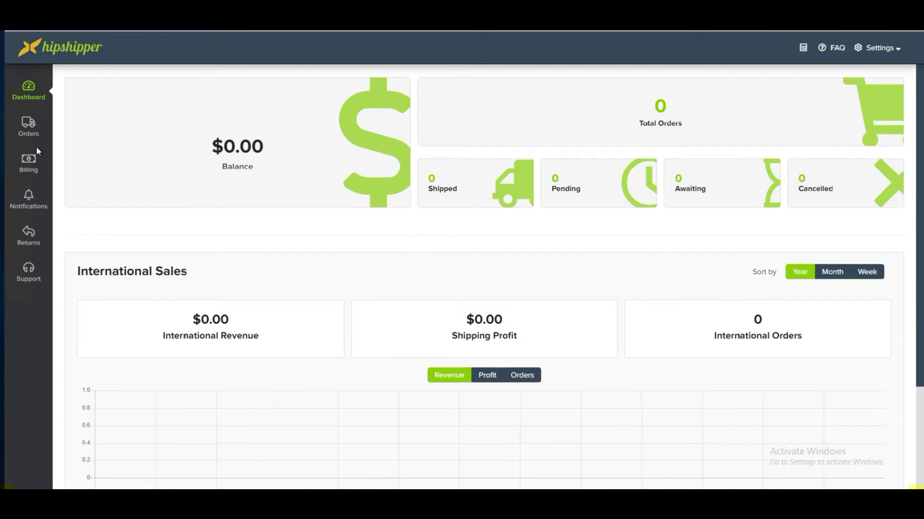
{"action": "left_click", "coordinate": [27, 93]}
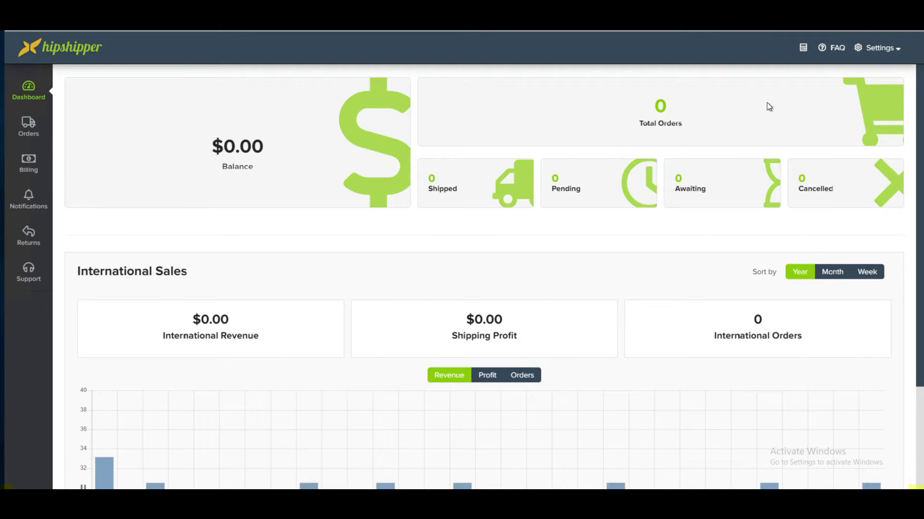
{"action": "left_click", "coordinate": [890, 51]}
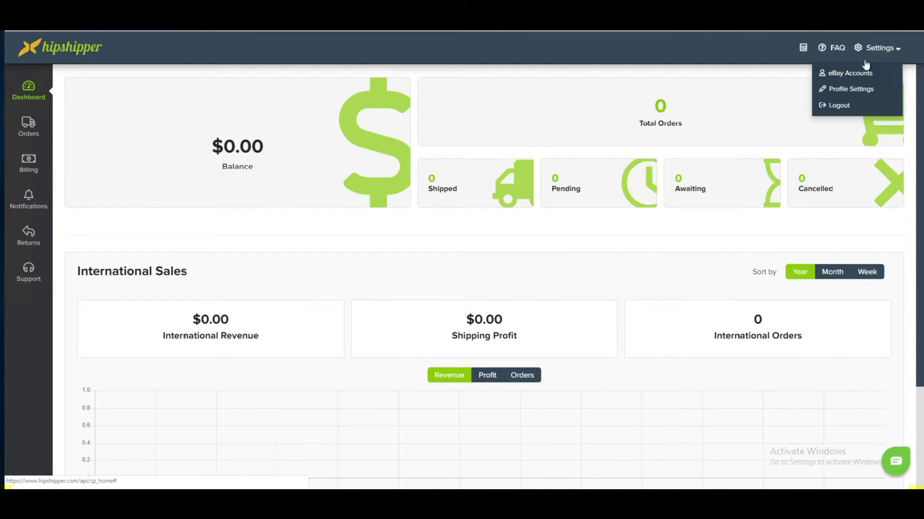
{"action": "left_click", "coordinate": [844, 77]}
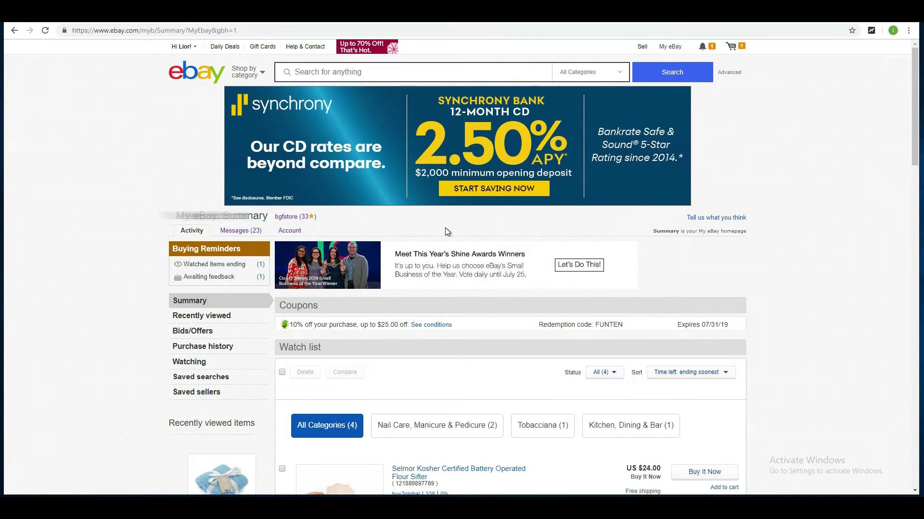
Open the HS 5D380EE7 - Free Shipping policy from the eBay account's business policies and review its domestic and international shipping settings.
{"action": "left_click", "coordinate": [289, 231]}
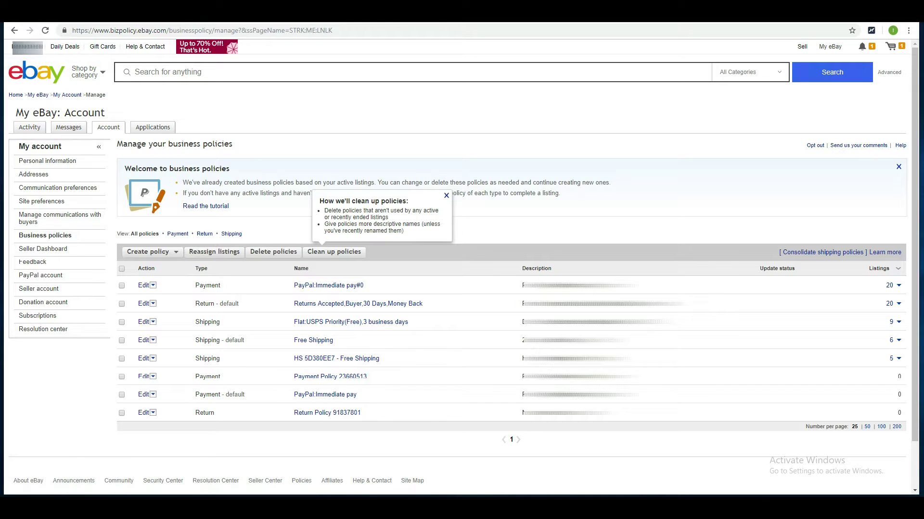
{"action": "left_click", "coordinate": [322, 362]}
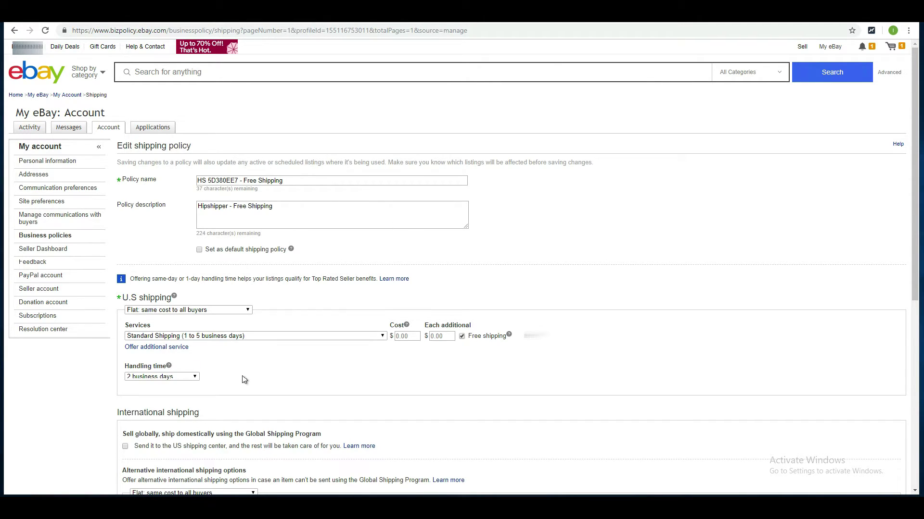
{"action": "scroll", "coordinate": [244, 378], "scroll_direction": "down", "scroll_amount": 1}
{"action": "scroll", "coordinate": [262, 376], "scroll_direction": "down", "scroll_amount": 1}
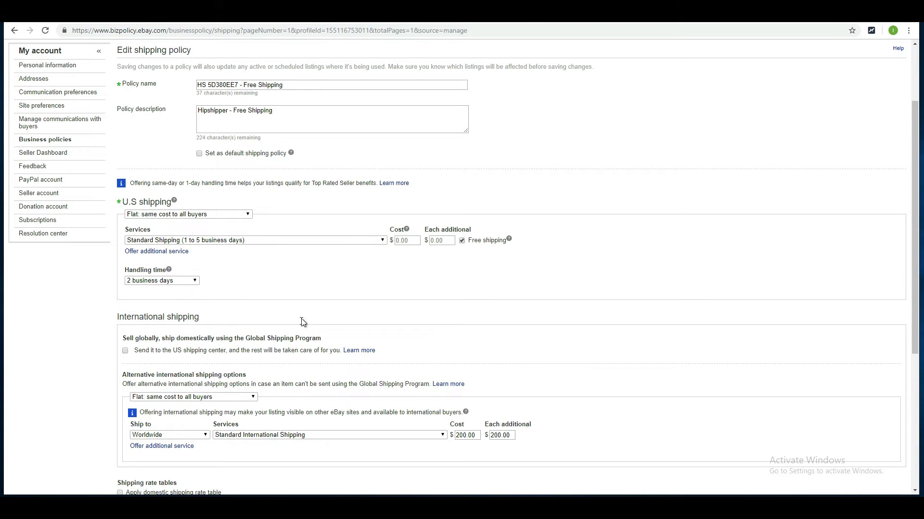
{"action": "scroll", "coordinate": [308, 312], "scroll_direction": "down", "scroll_amount": 1}
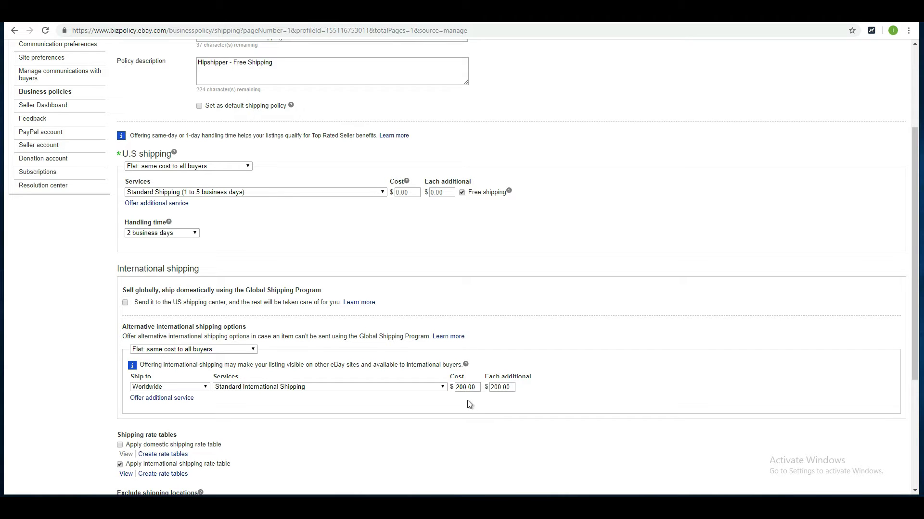
{"action": "scroll", "coordinate": [467, 400], "scroll_direction": "down", "scroll_amount": 2}
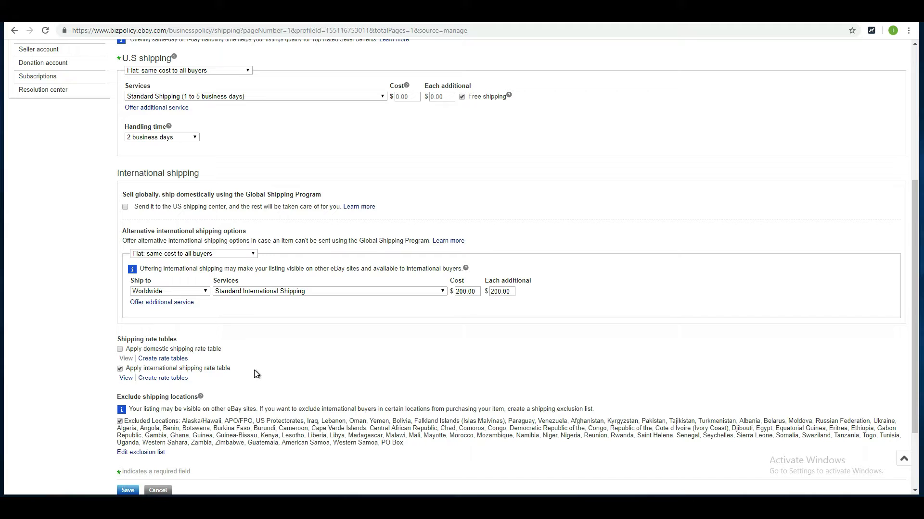
View the policy's international shipping rate table and examine the Standard cost and per-pound rate for Africa and other regions.
{"action": "left_click", "coordinate": [126, 379]}
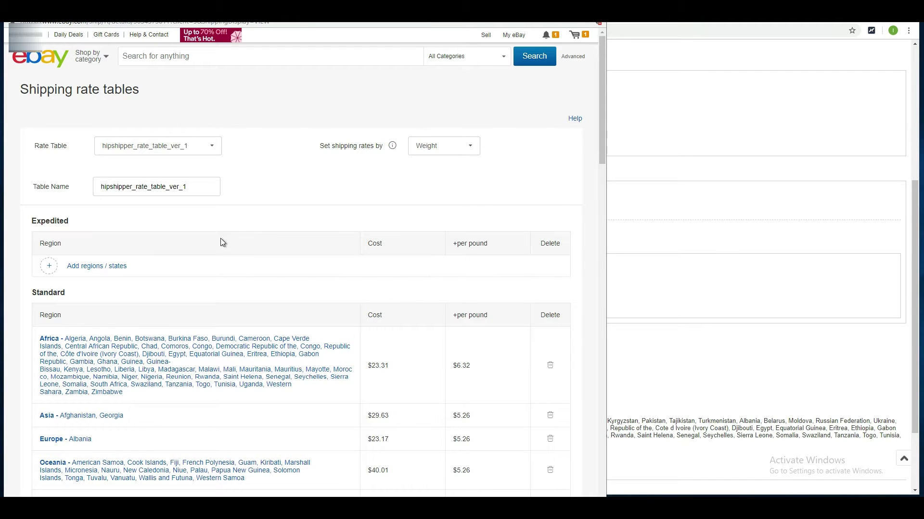
{"action": "scroll", "coordinate": [219, 260], "scroll_direction": "down", "scroll_amount": 1}
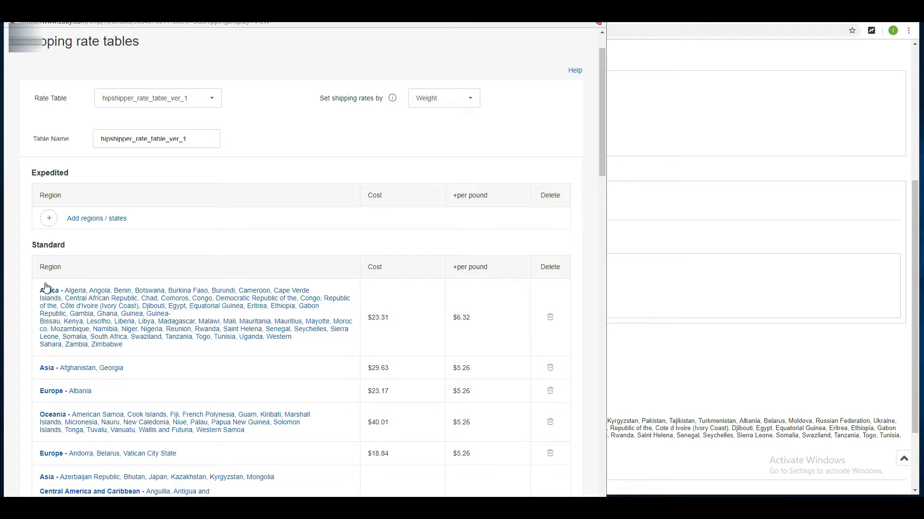
{"action": "left_click", "coordinate": [378, 329]}
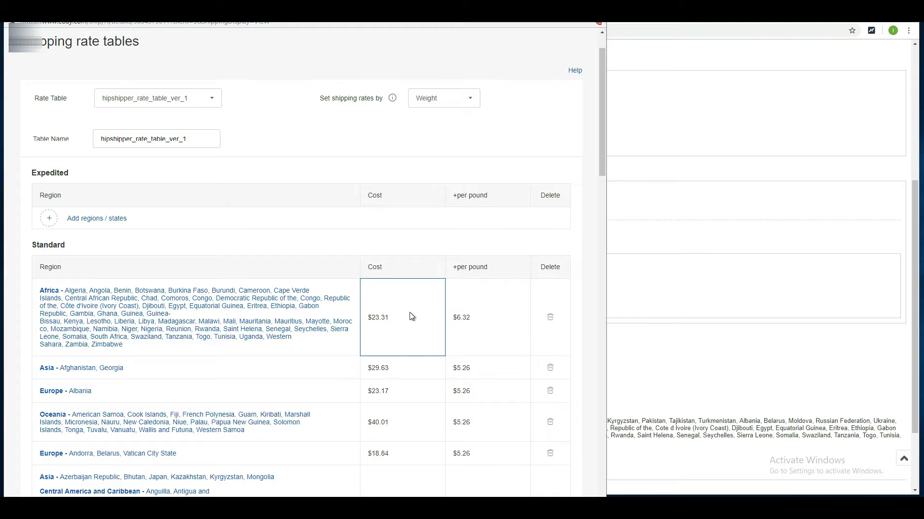
{"action": "left_click", "coordinate": [462, 325]}
{"action": "scroll", "coordinate": [596, 155], "scroll_direction": "down", "scroll_amount": 1}
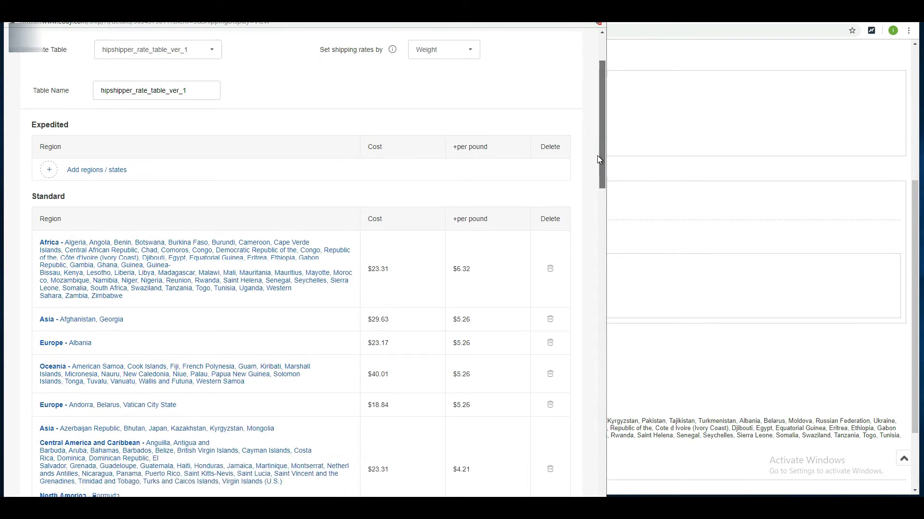
{"action": "scroll", "coordinate": [592, 177], "scroll_direction": "down", "scroll_amount": 2}
{"action": "scroll", "coordinate": [603, 97], "scroll_direction": "up", "scroll_amount": 5}
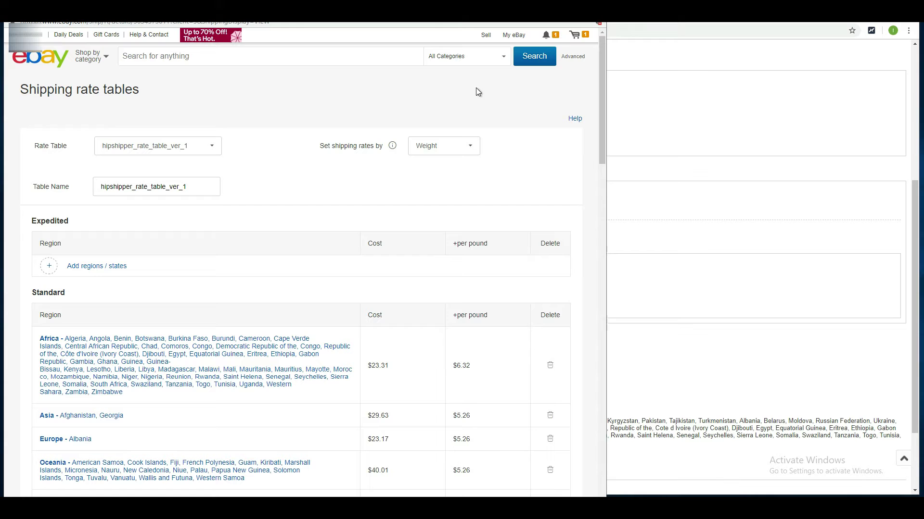
Examine the Standard regional rates from Africa down to the United Kingdom, then close the rate table window.
{"action": "left_click_drag", "start_coordinate": [600, 101], "coordinate": [604, 58]}
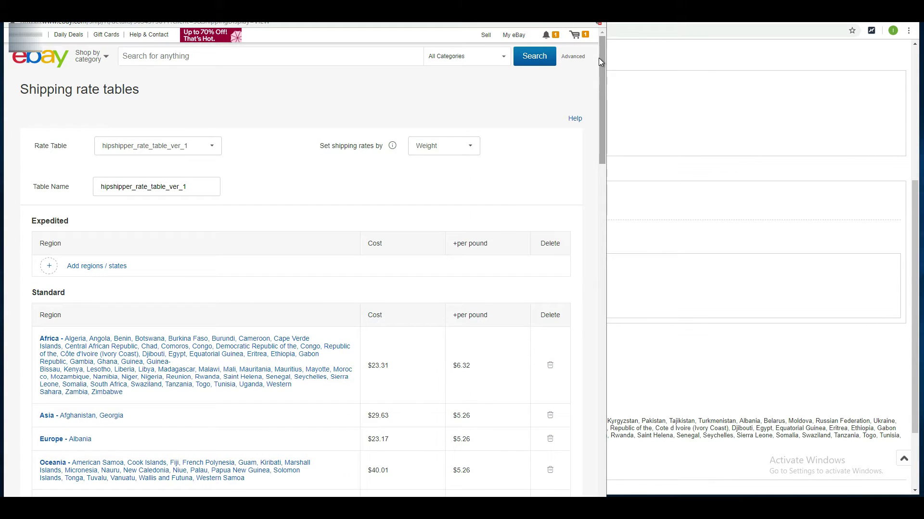
{"action": "mouse_move", "coordinate": [600, 66]}
{"action": "left_mouse_down"}
{"action": "mouse_move", "coordinate": [597, 118]}
{"action": "mouse_move", "coordinate": [607, 56]}
{"action": "left_mouse_up"}
{"action": "left_click_drag", "start_coordinate": [601, 75], "coordinate": [597, 120]}
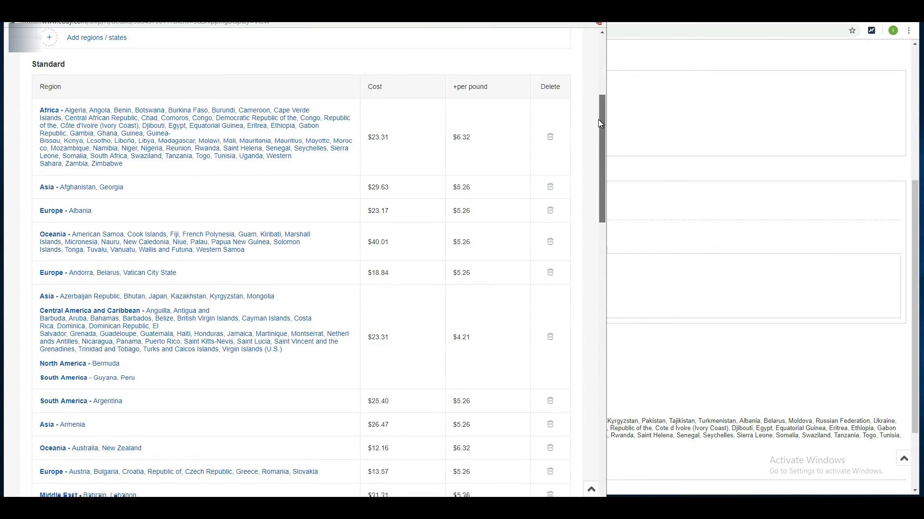
{"action": "left_click", "coordinate": [383, 147]}
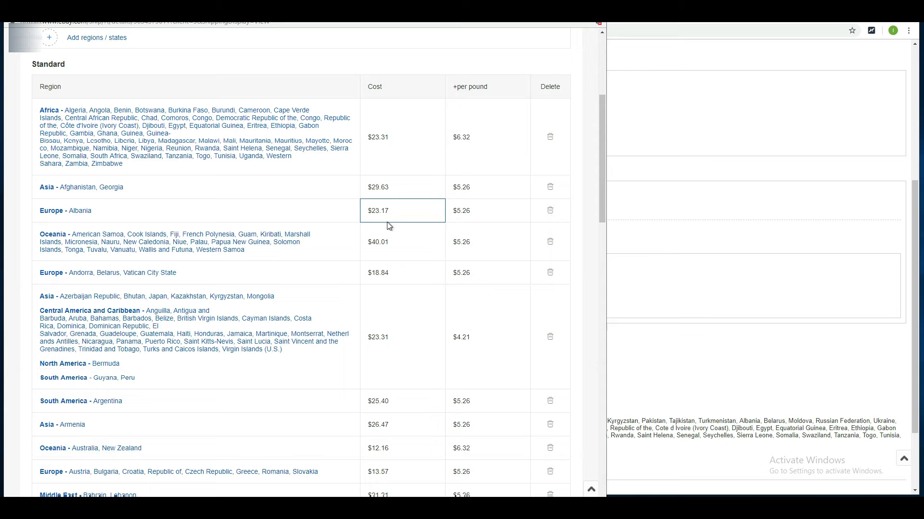
{"action": "left_click_drag", "start_coordinate": [601, 190], "coordinate": [577, 455]}
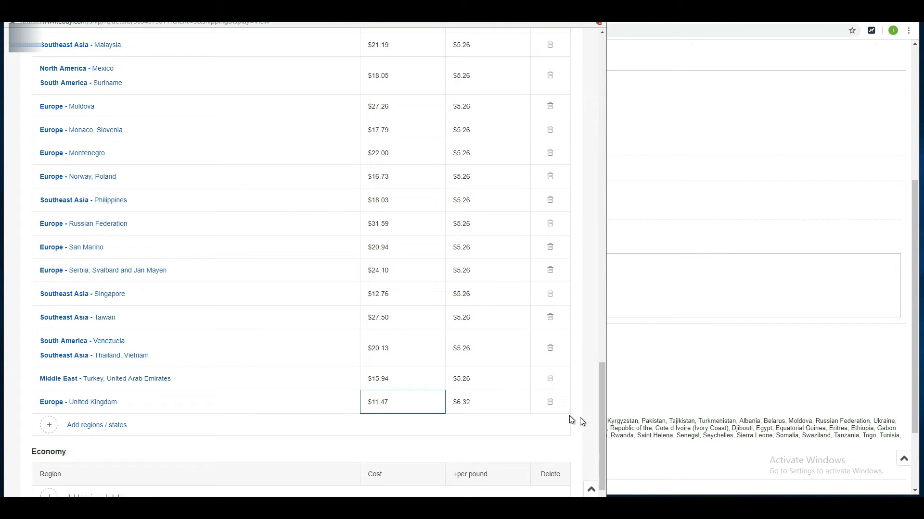
{"action": "left_click_drag", "start_coordinate": [604, 424], "coordinate": [595, 52]}
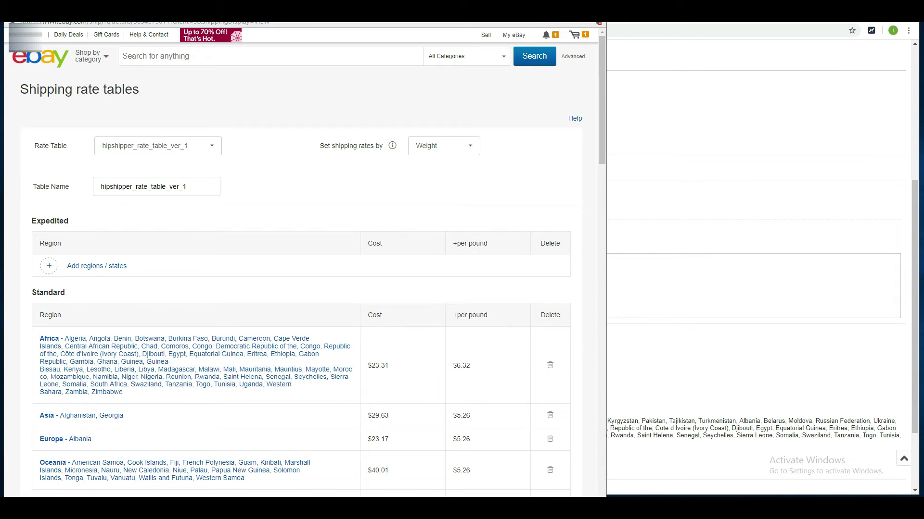
{"action": "key", "text": "ctrl+w"}
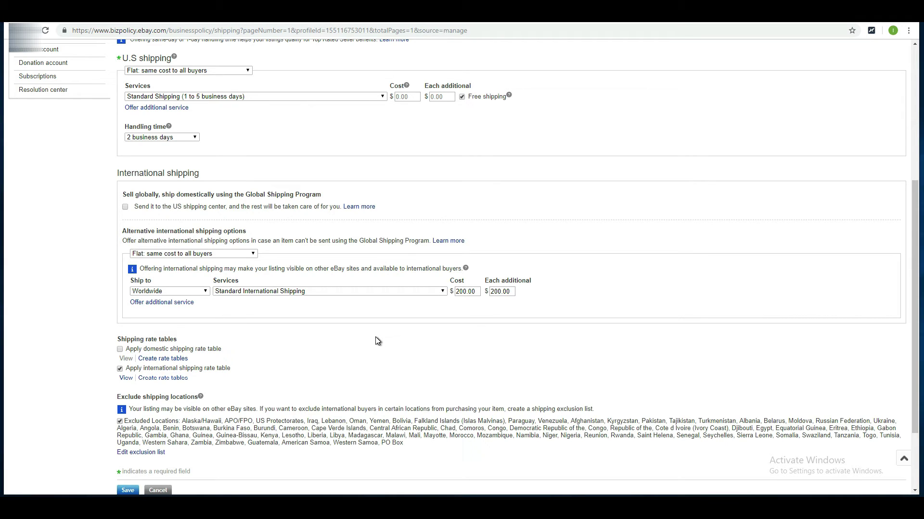
Check the shipping policy's excluded locations, then go back to the business policies list without saving.
{"action": "scroll", "coordinate": [377, 341], "scroll_direction": "down", "scroll_amount": 1}
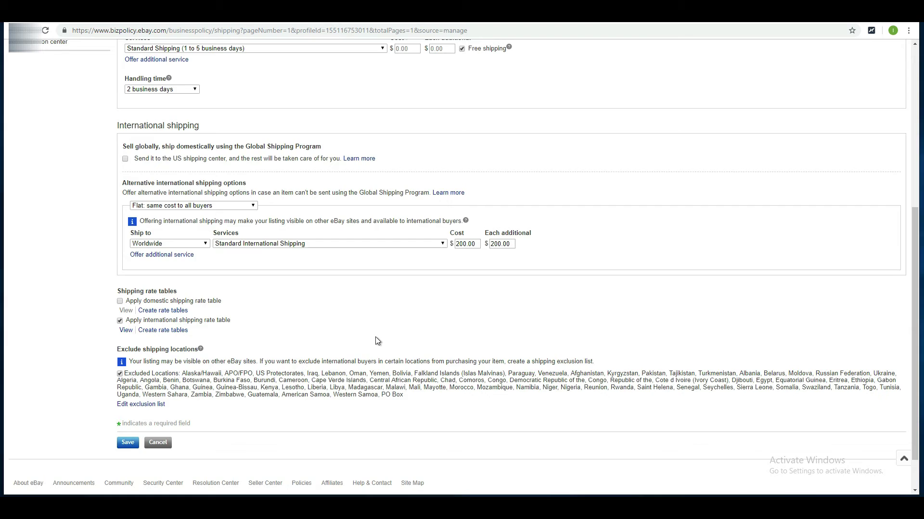
{"action": "scroll", "coordinate": [377, 341], "scroll_direction": "up", "scroll_amount": 4}
{"action": "scroll", "coordinate": [372, 344], "scroll_direction": "up", "scroll_amount": 2}
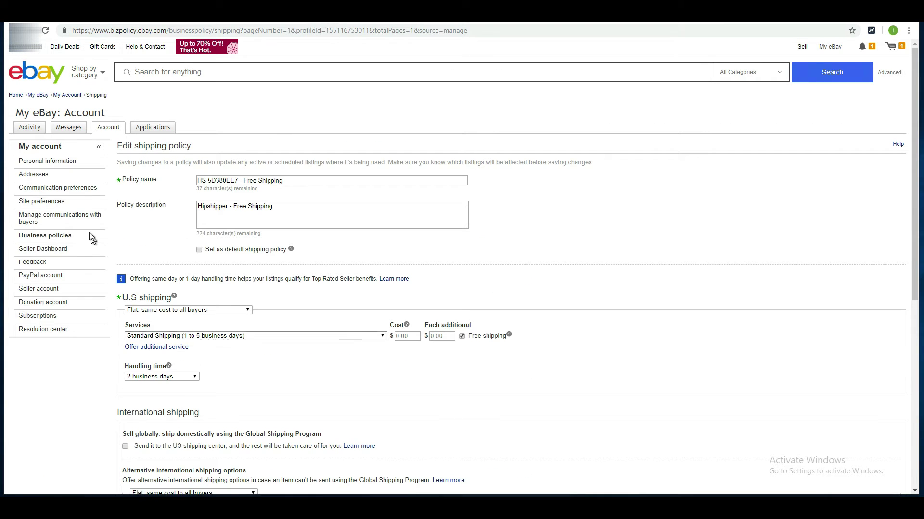
{"action": "left_click", "coordinate": [49, 237]}
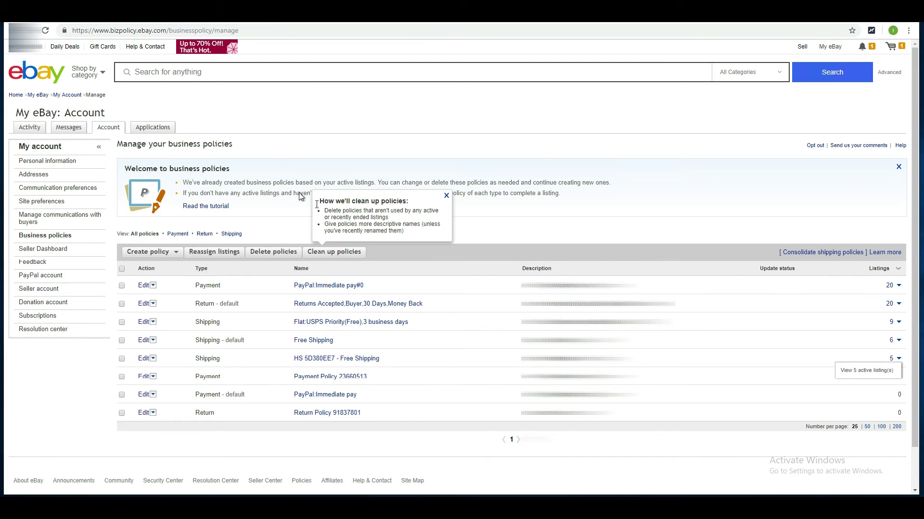
Open the active listings that use the HS 5D380EE7 - Free Shipping policy and look through them.
{"action": "left_click", "coordinate": [891, 360]}
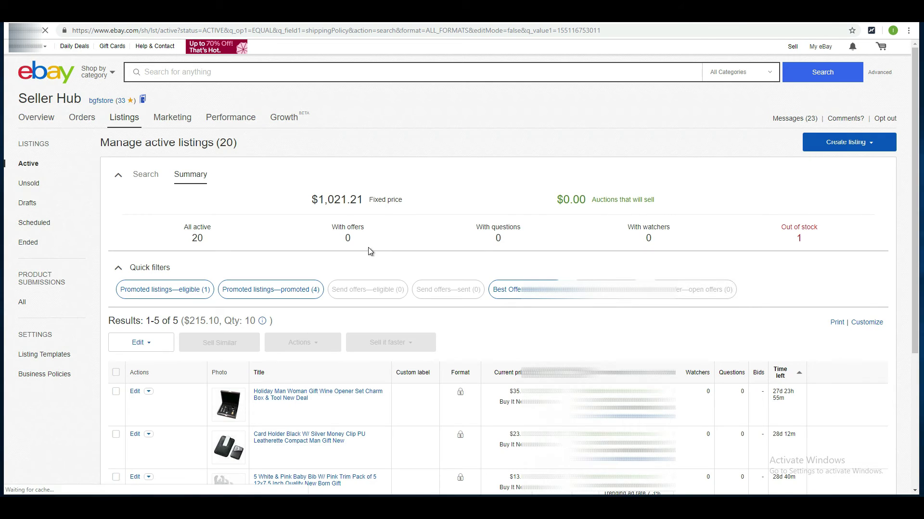
{"action": "scroll", "coordinate": [414, 252], "scroll_direction": "down", "scroll_amount": 4}
{"action": "scroll", "coordinate": [349, 255], "scroll_direction": "down", "scroll_amount": 1}
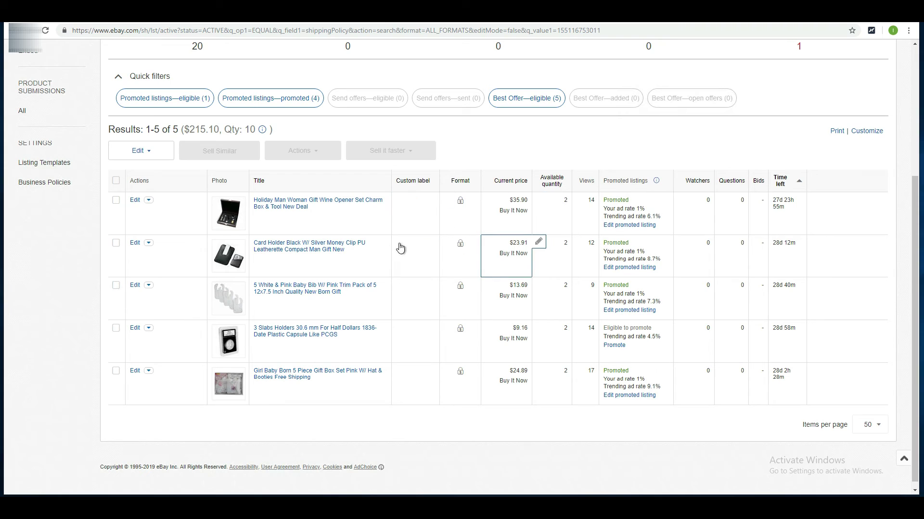
Open the 3 Slabs Holders 30.6 mm coin capsule listing, check its international shipping cost and show its shipping and payments details.
{"action": "left_click", "coordinate": [301, 337]}
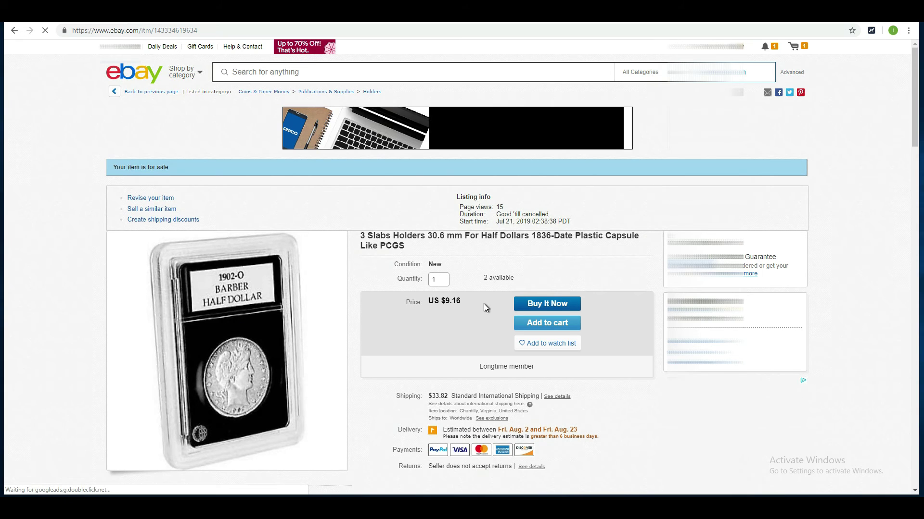
{"action": "scroll", "coordinate": [483, 304], "scroll_direction": "down", "scroll_amount": 1}
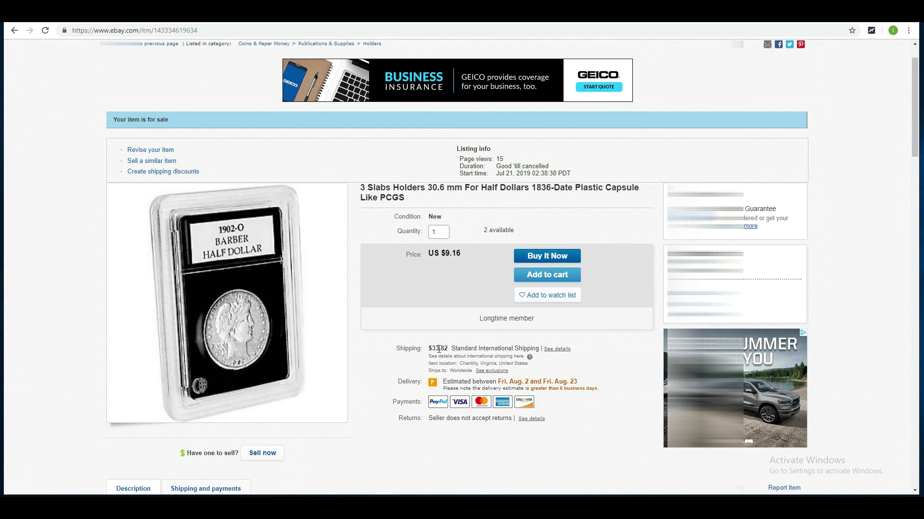
{"action": "scroll", "coordinate": [468, 318], "scroll_direction": "down", "scroll_amount": 5}
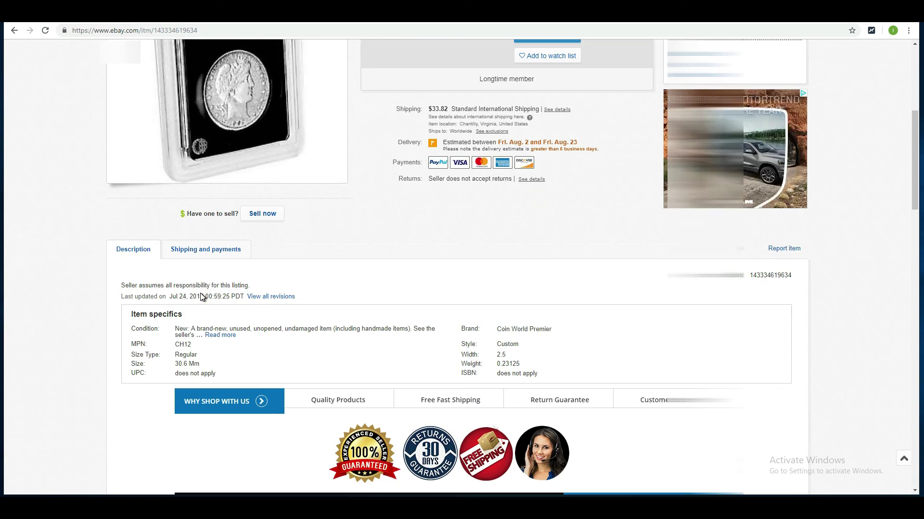
{"action": "left_click", "coordinate": [224, 249]}
Get the listing's shipping rates for the United Kingdom and check the updated shipping cost and delivery estimate in the item summary.
{"action": "left_click", "coordinate": [311, 373]}
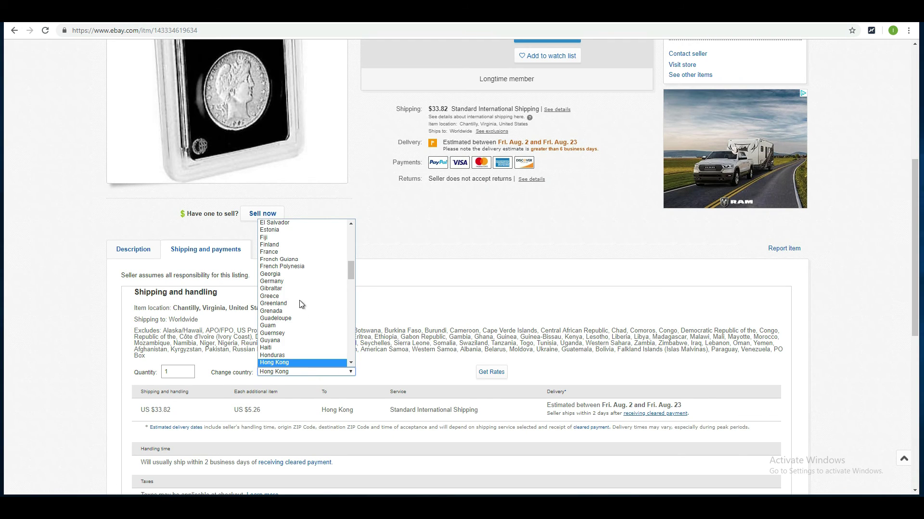
{"action": "key", "text": "u"}
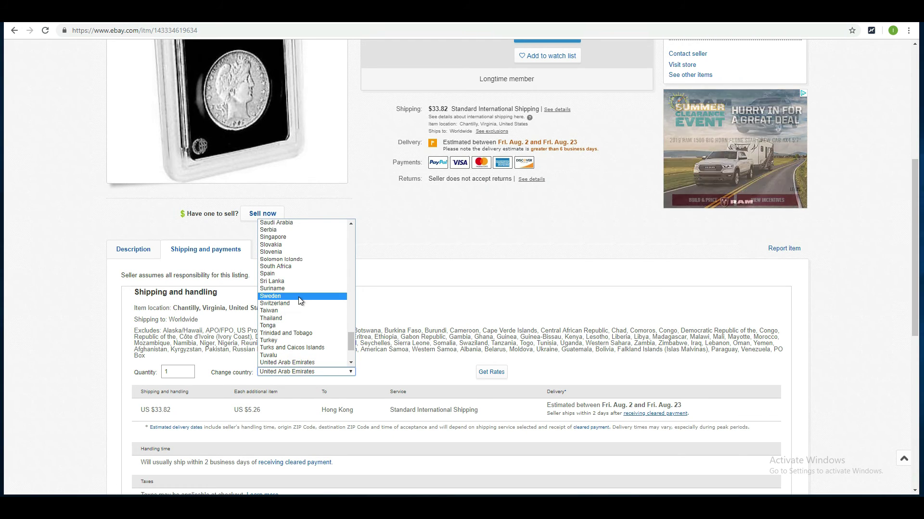
{"action": "scroll", "coordinate": [289, 308], "scroll_direction": "down", "scroll_amount": 3}
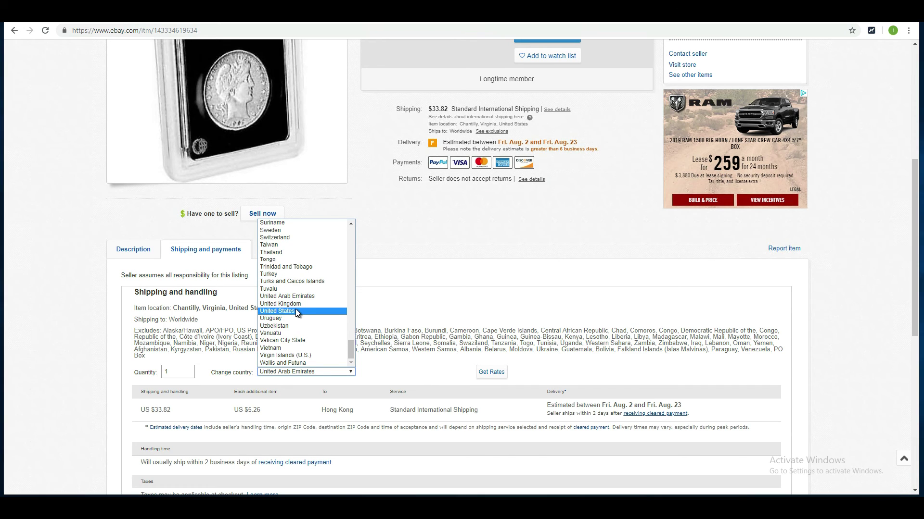
{"action": "left_click", "coordinate": [294, 304]}
{"action": "left_click", "coordinate": [490, 373]}
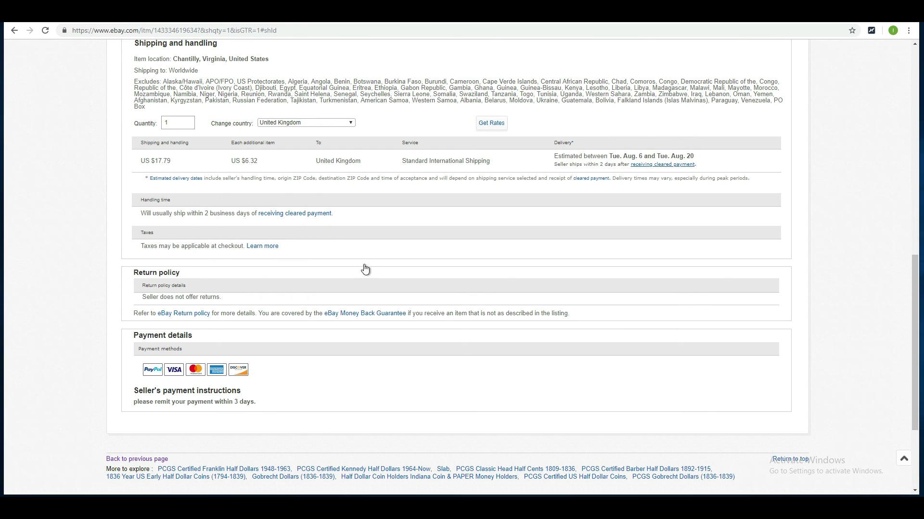
{"action": "scroll", "coordinate": [382, 279], "scroll_direction": "up", "scroll_amount": 3}
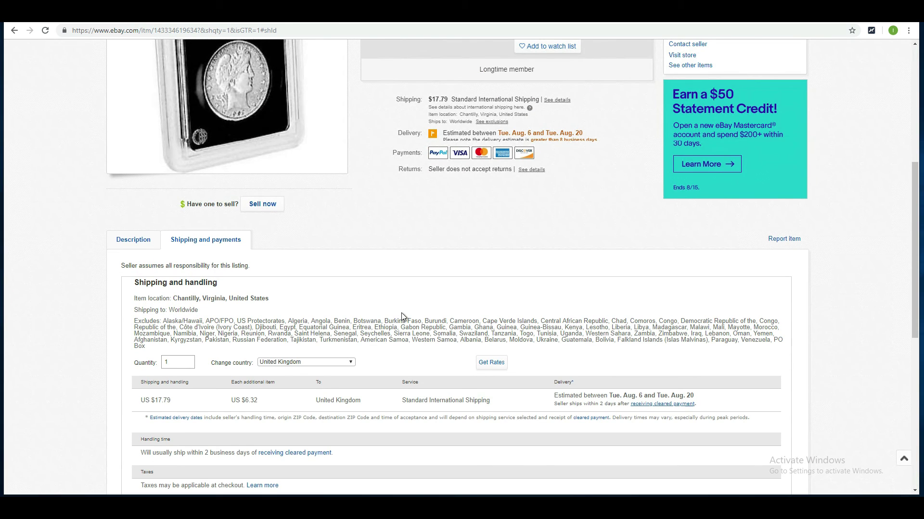
{"action": "scroll", "coordinate": [401, 316], "scroll_direction": "up", "scroll_amount": 3}
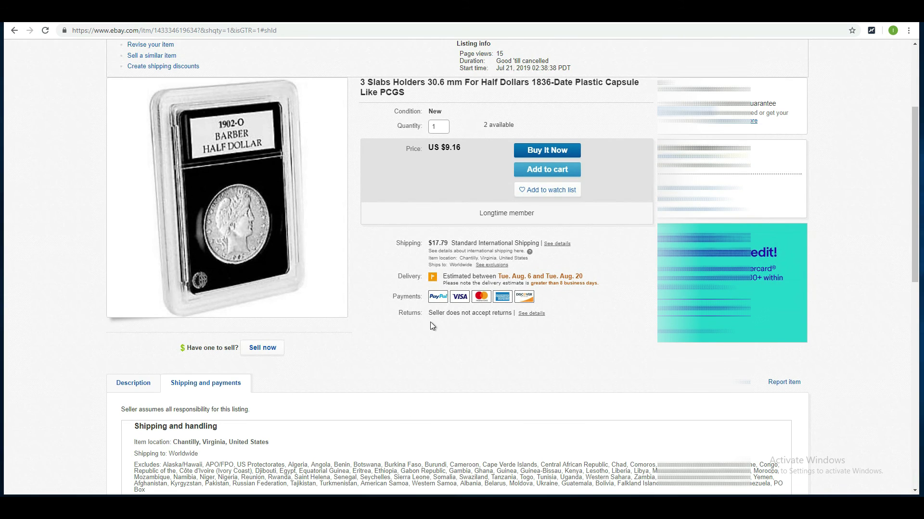
{"action": "scroll", "coordinate": [431, 326], "scroll_direction": "up", "scroll_amount": 3}
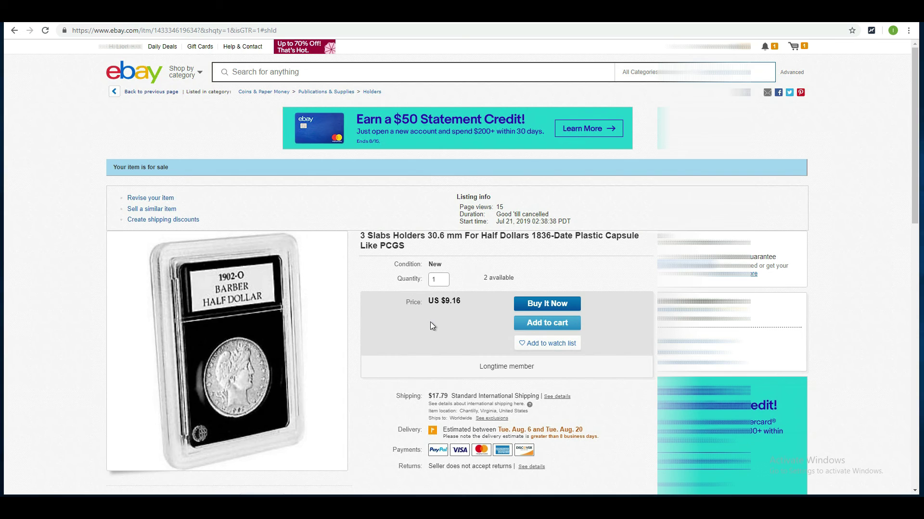